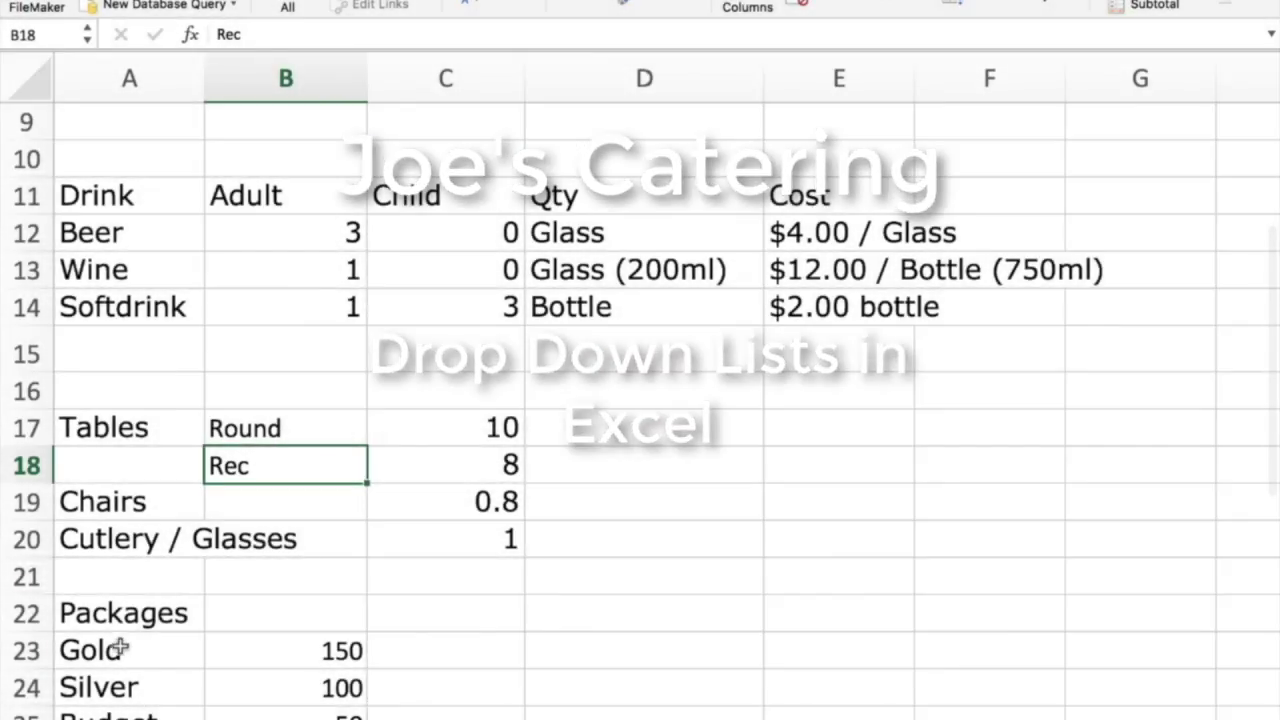
- On the Data sheet, select the Gold and Silver names (A23:A24) and their prices (B23:B24)
drag(126, 648, 120, 688)
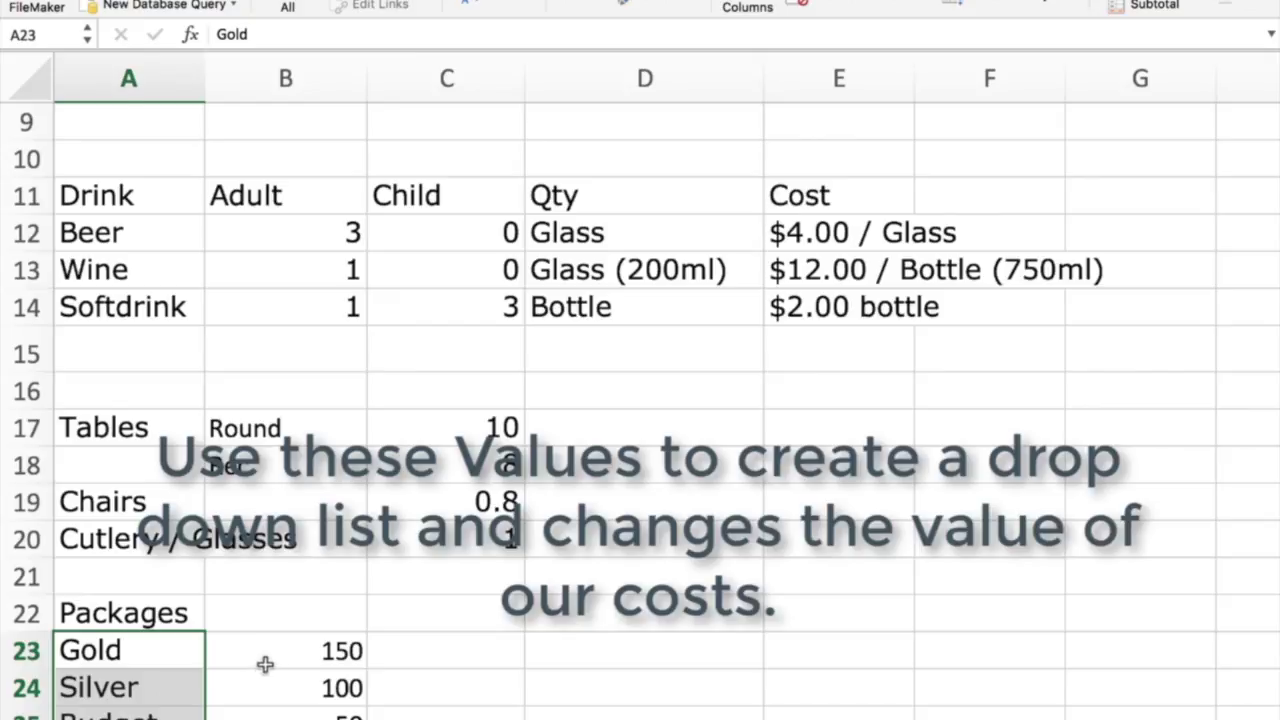
drag(265, 664, 265, 690)
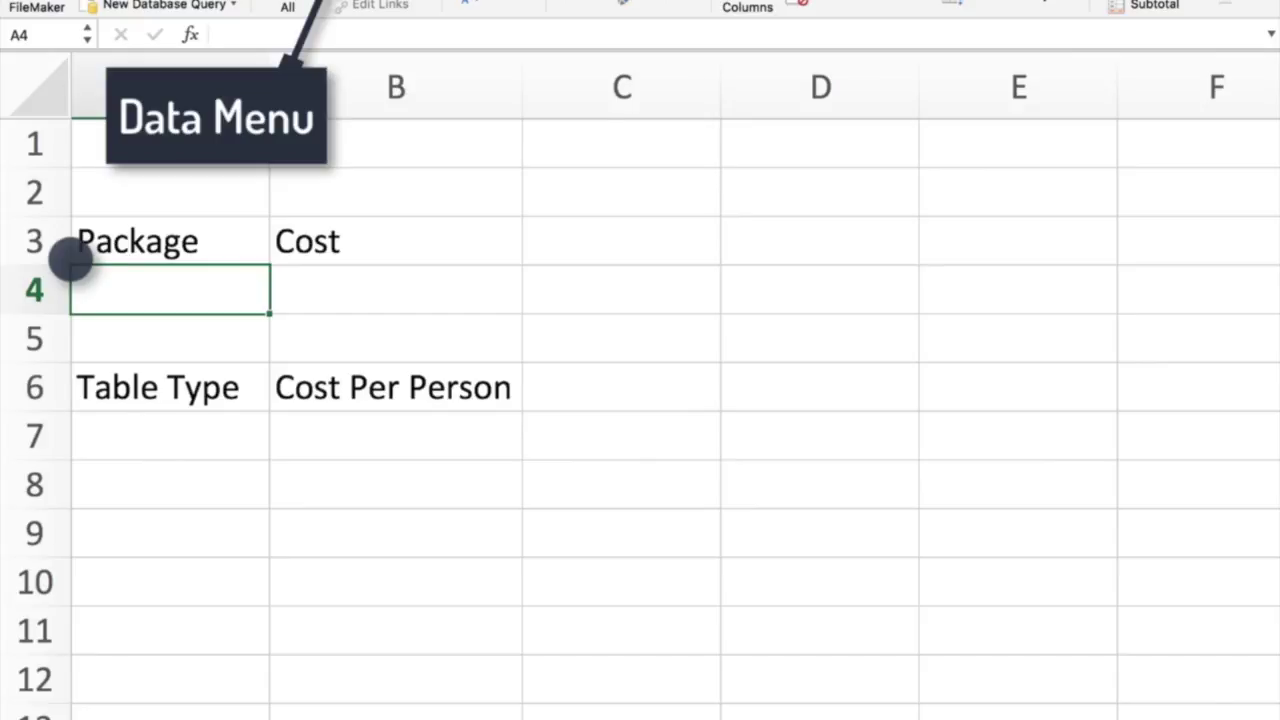
- Give A4 a List data validation sourced from the package names in Data!$A$23:$A$25
click(372, 2)
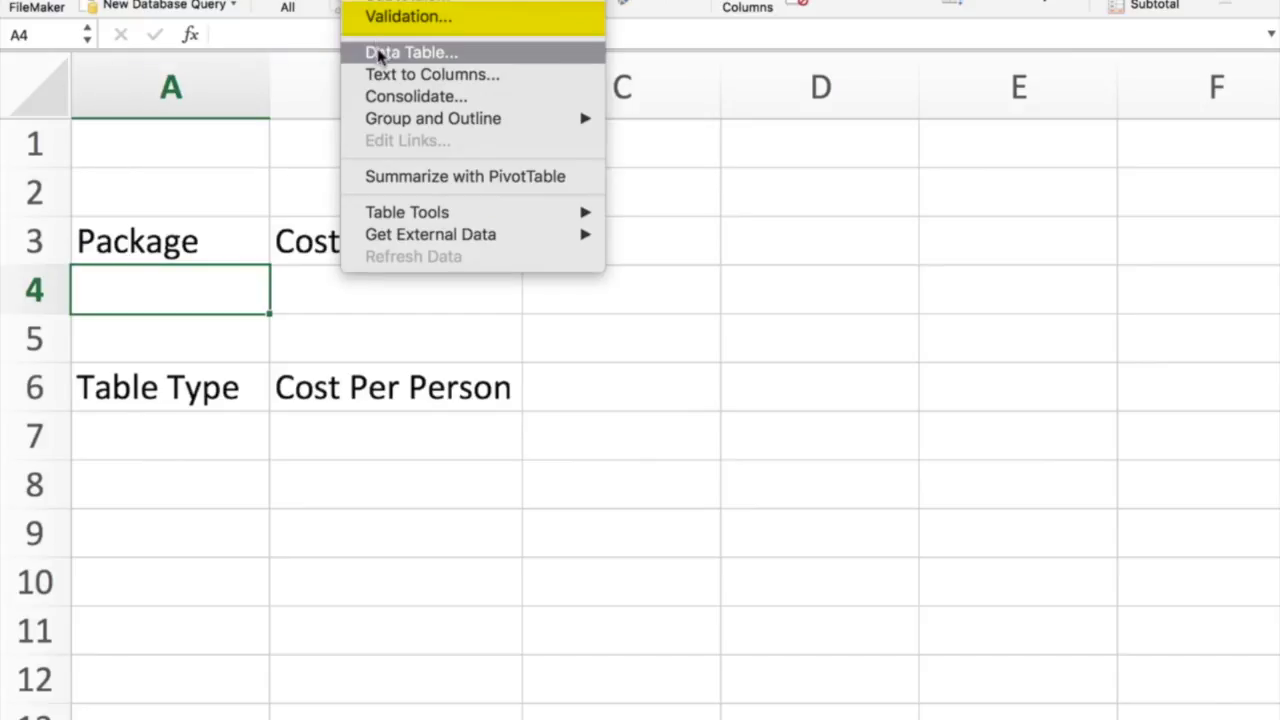
click(391, 17)
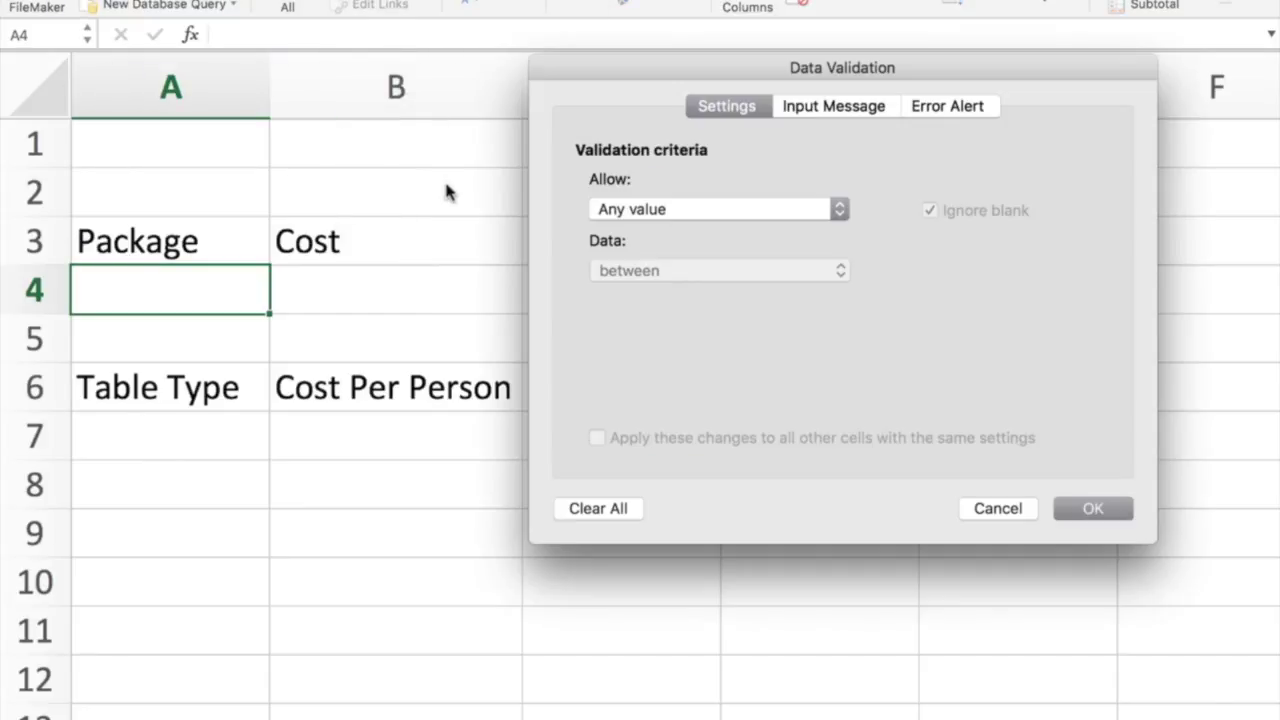
click(658, 210)
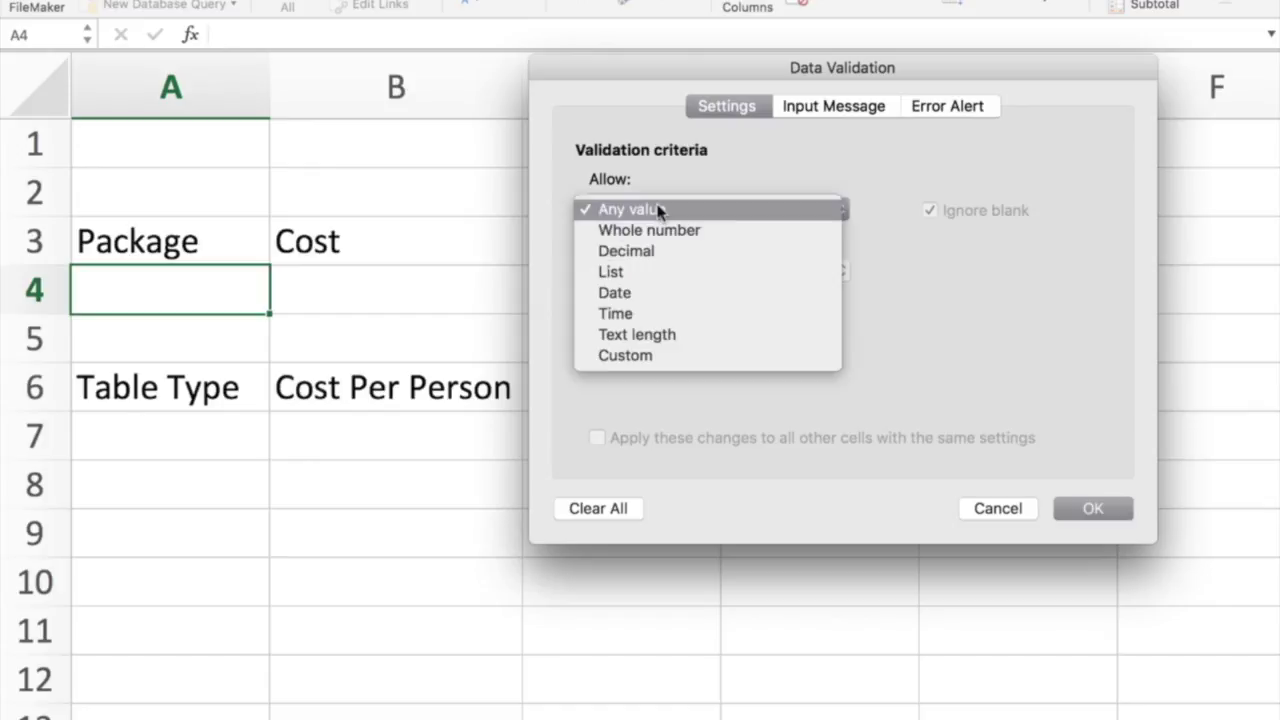
click(656, 274)
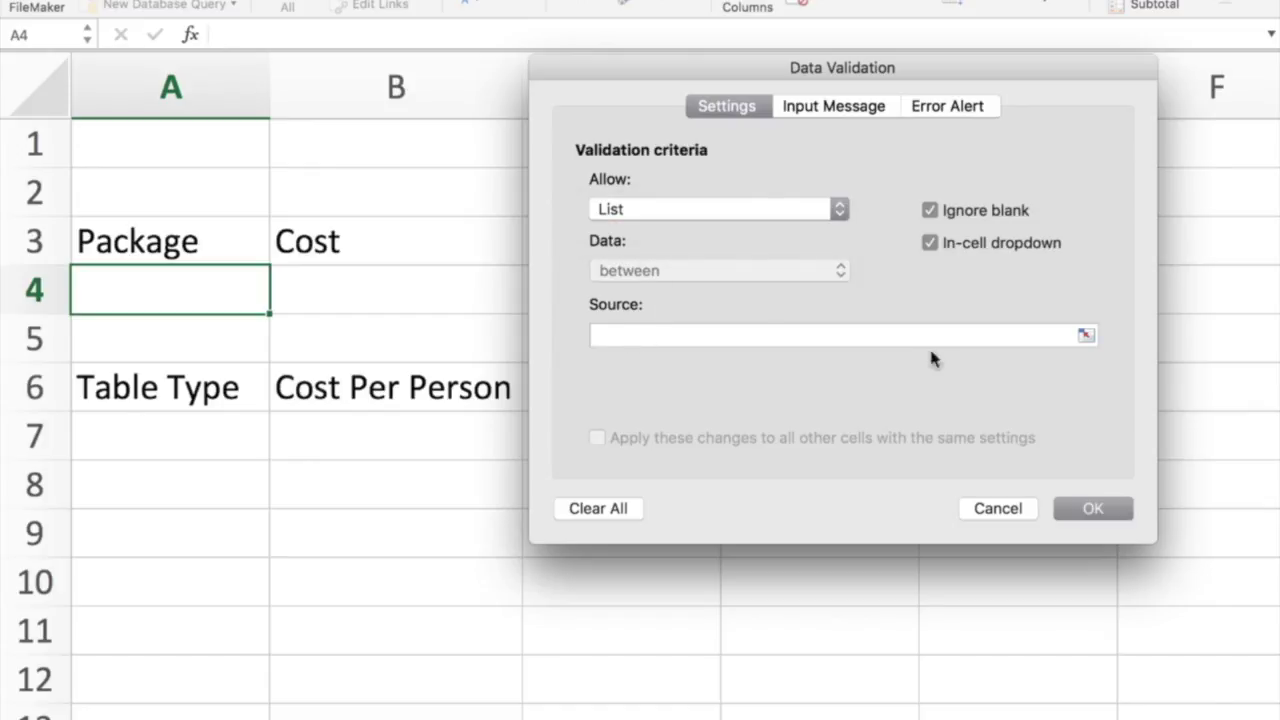
click(1085, 340)
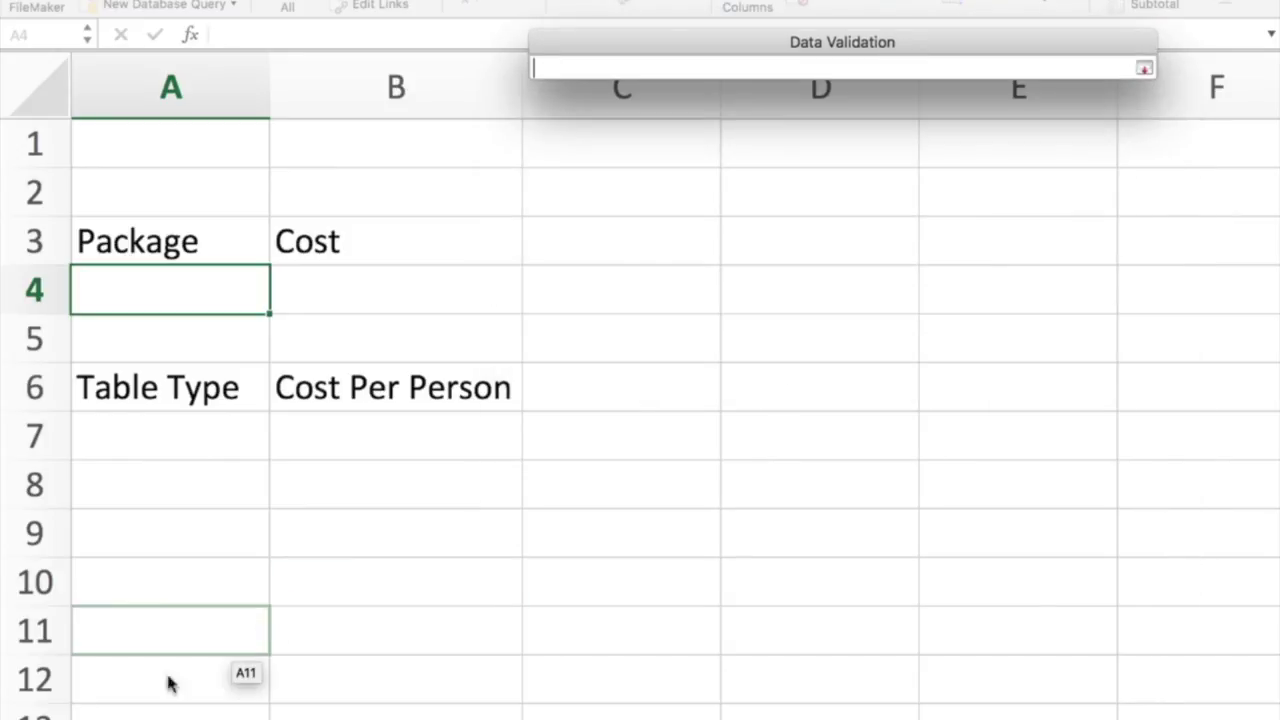
click(166, 715)
drag(160, 712, 150, 655)
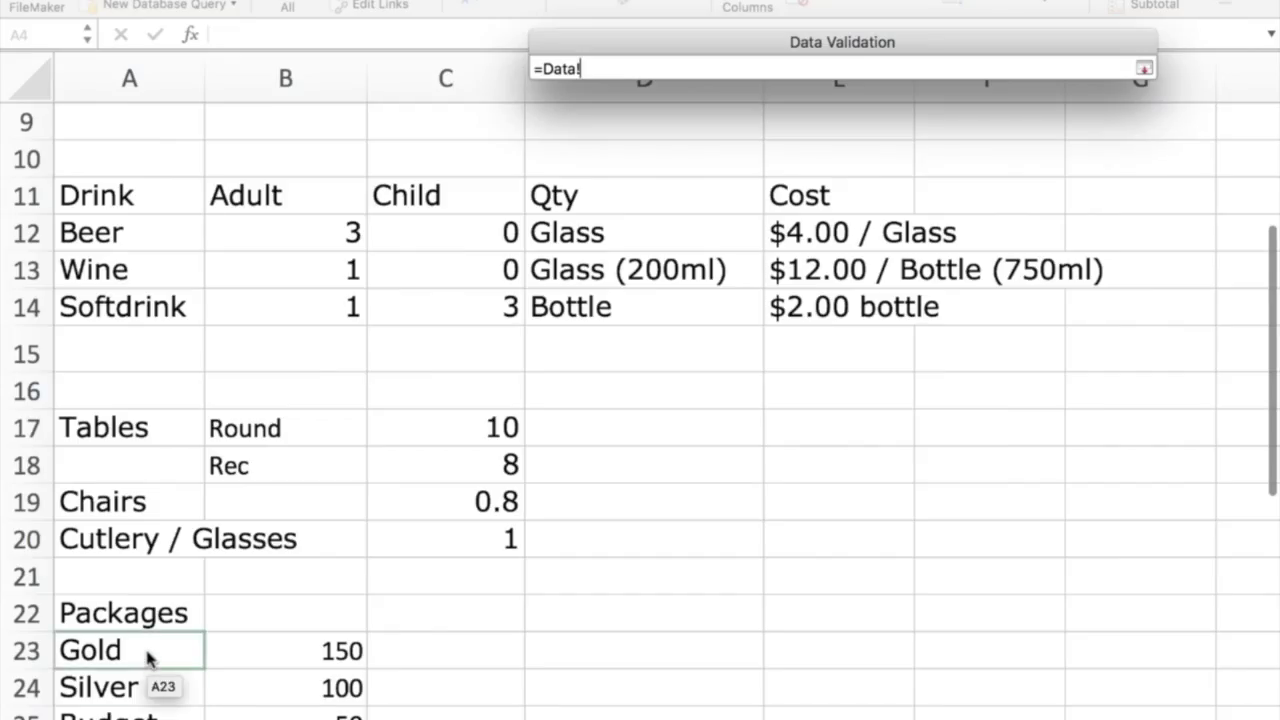
key(Return)
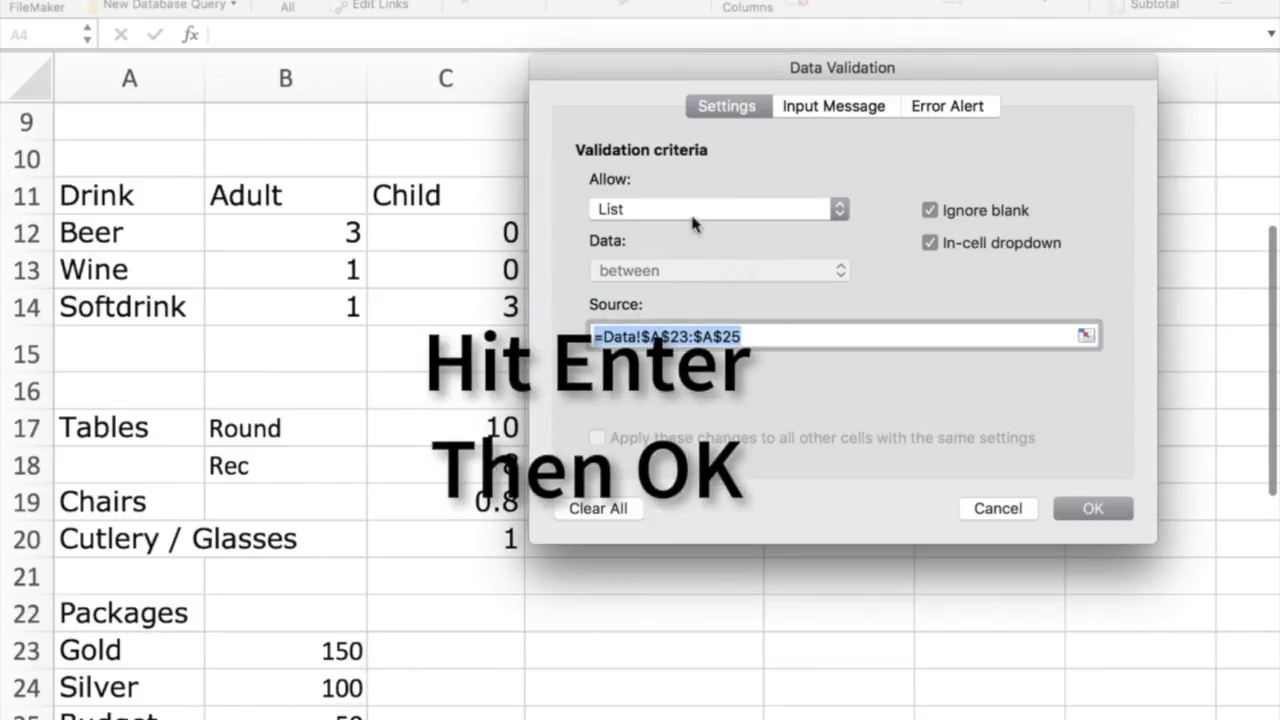
click(1094, 509)
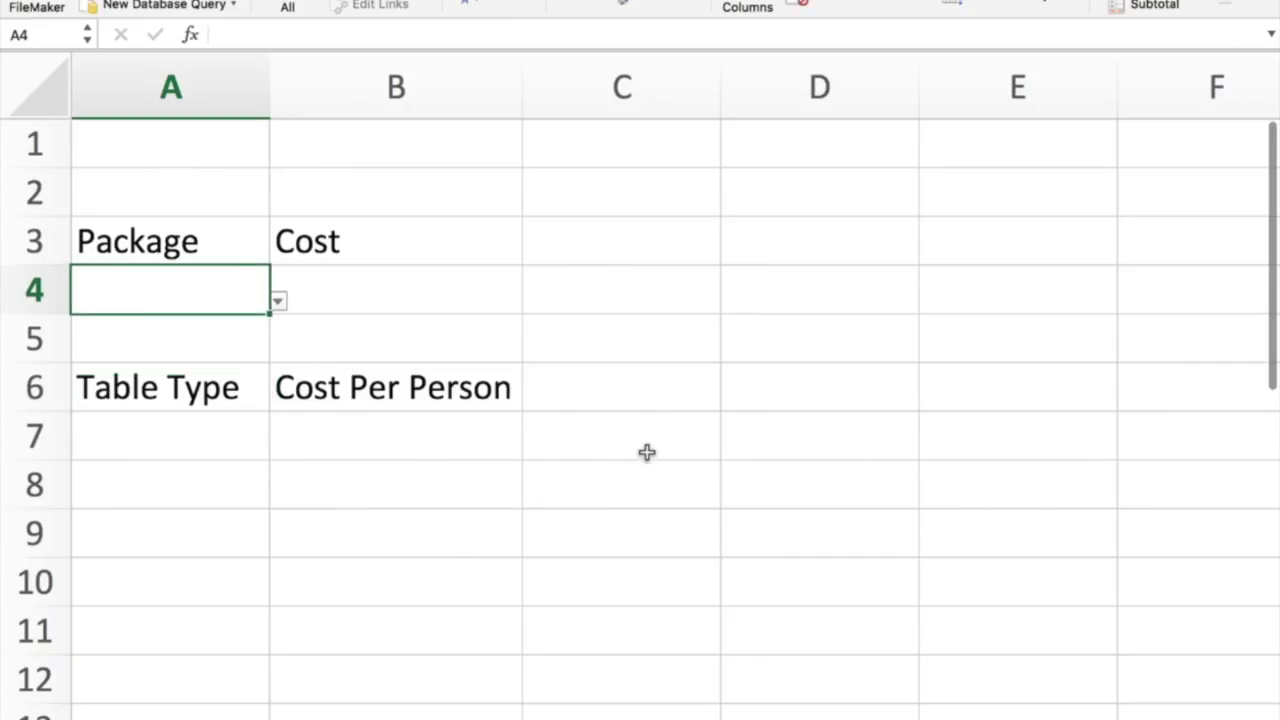
- Open A4's package dropdown to check the list, closing it without choosing
click(279, 304)
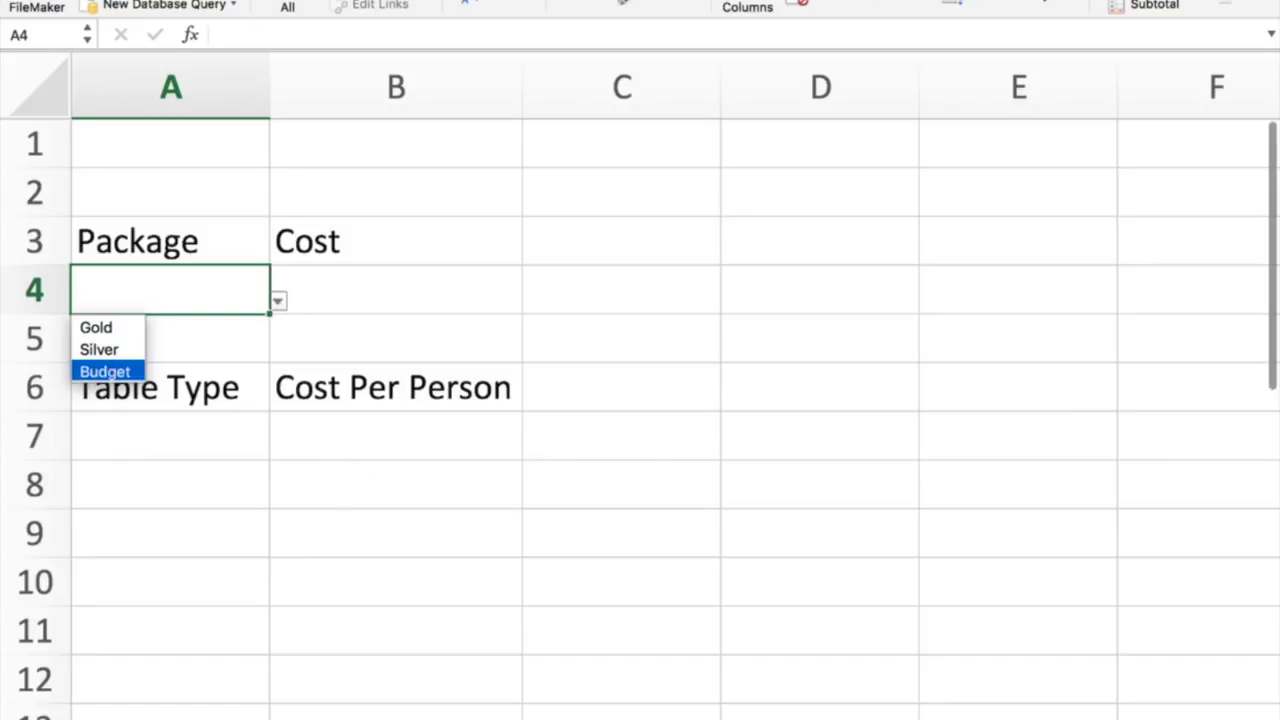
key(Escape)
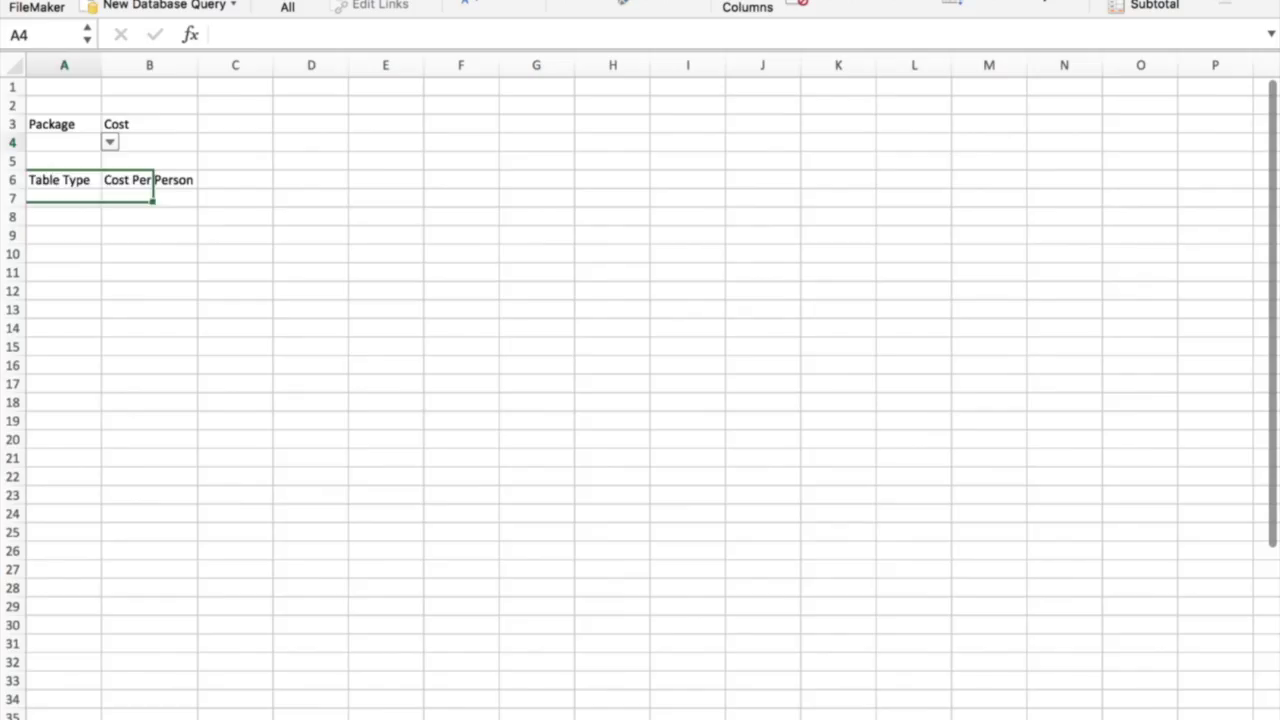
click(110, 142)
click(108, 143)
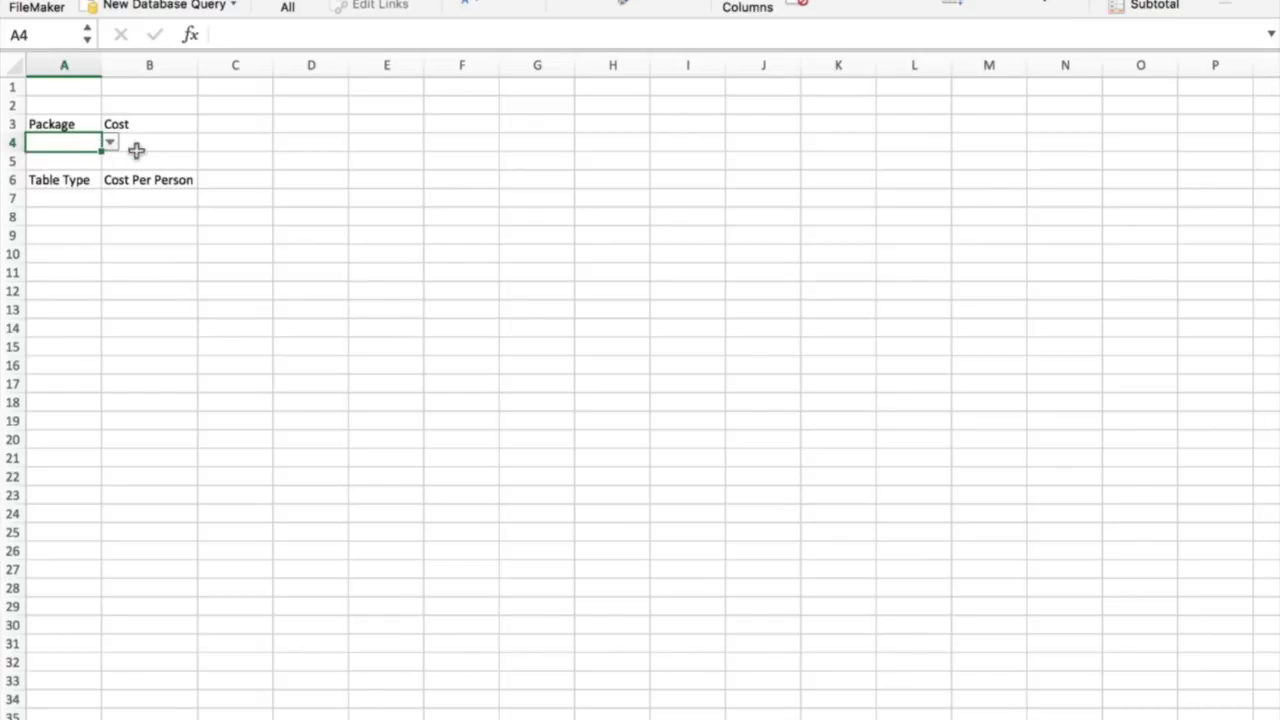
scroll(640, 386, up, 5)
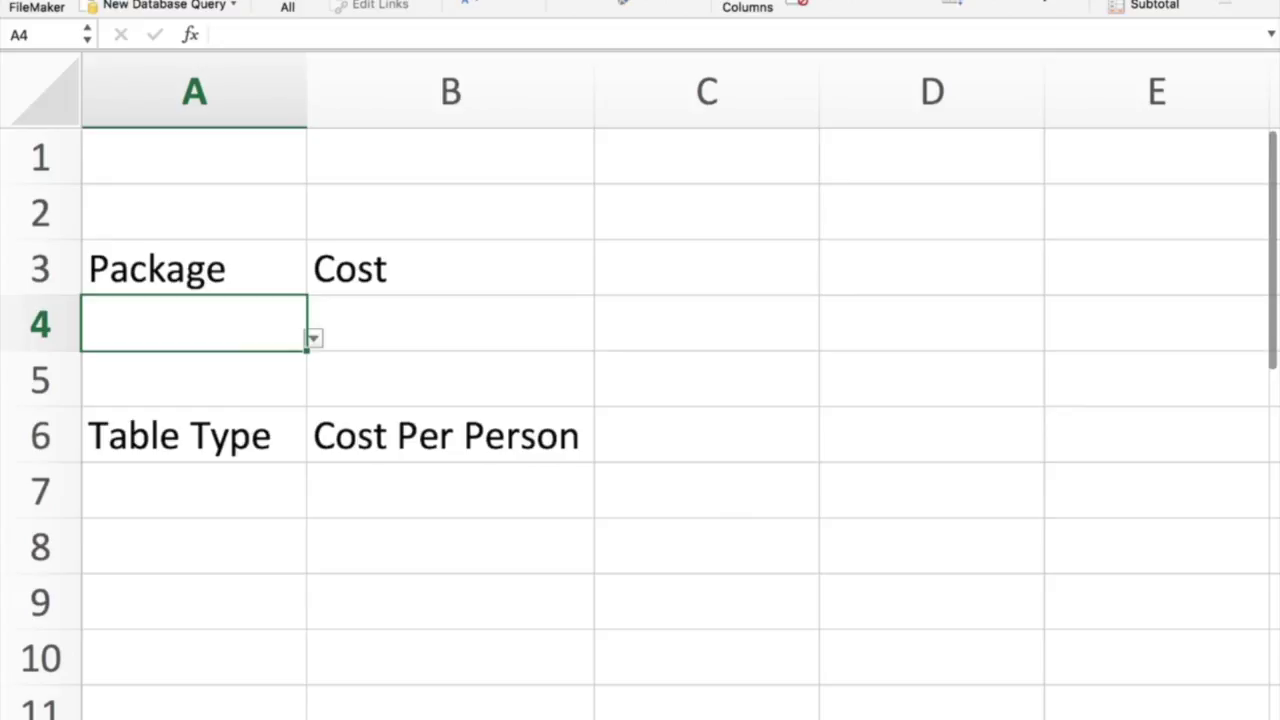
- Choose Gold as the Package in A4 and move to the Cost cell B4
click(430, 332)
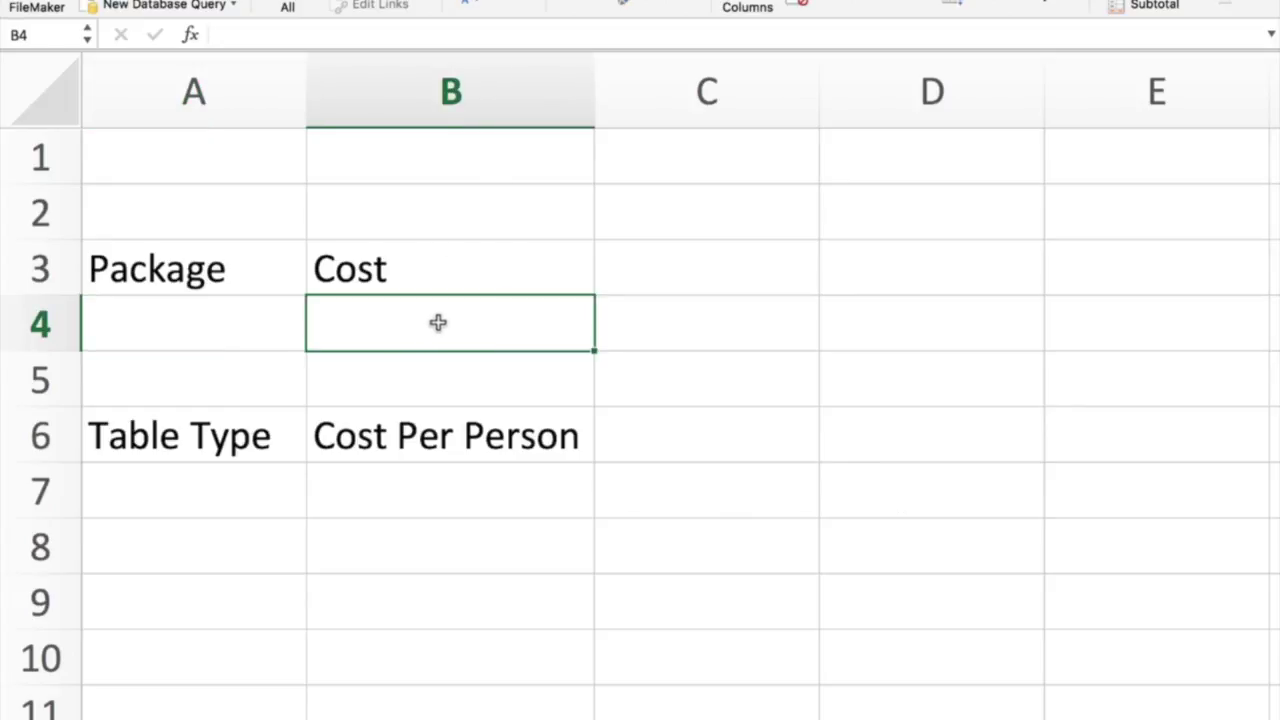
click(255, 324)
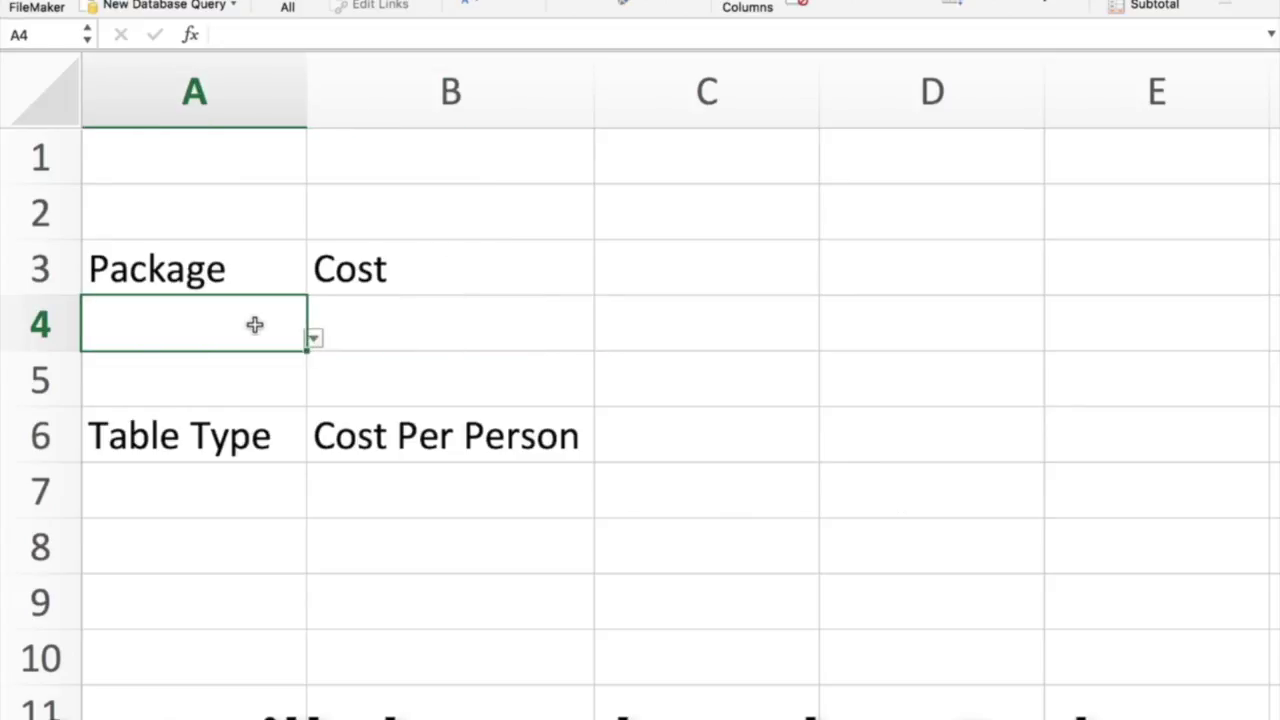
click(312, 340)
click(106, 363)
click(394, 335)
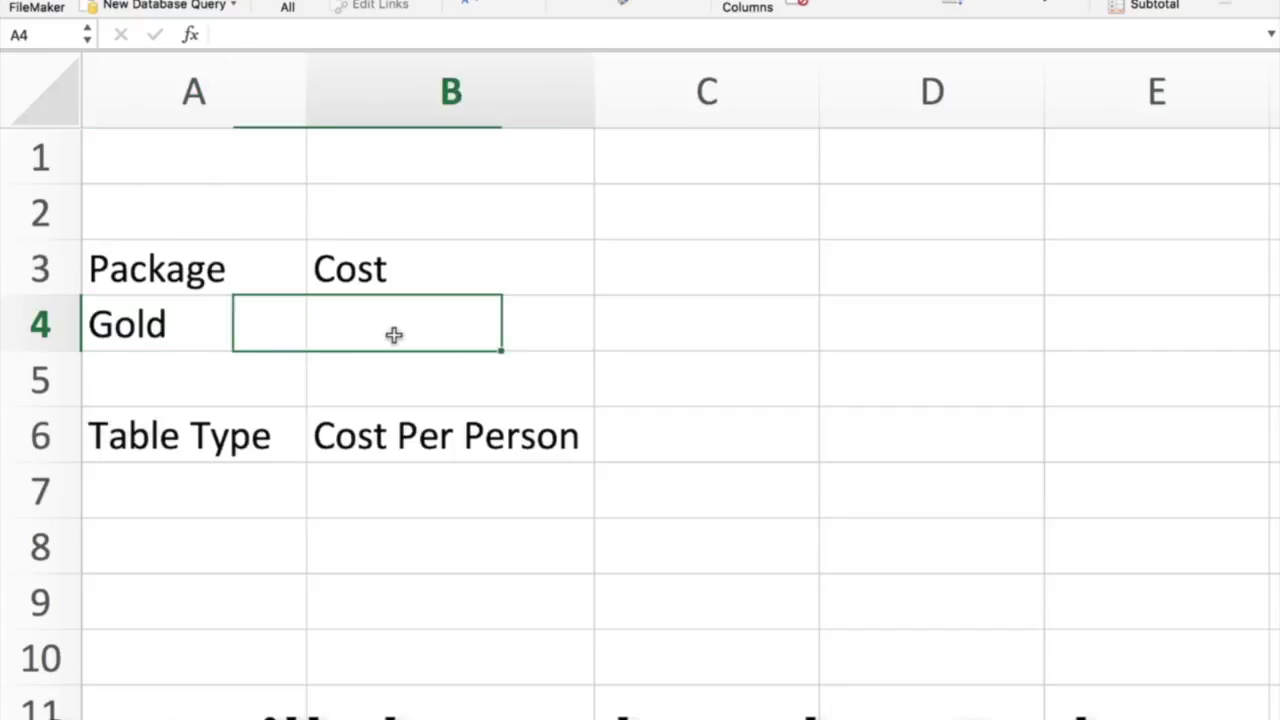
- Enter =IF(A4="Gold",Data!B23,0) in B4, taking the Gold price from the Data sheet
text(=if()
click(215, 318)
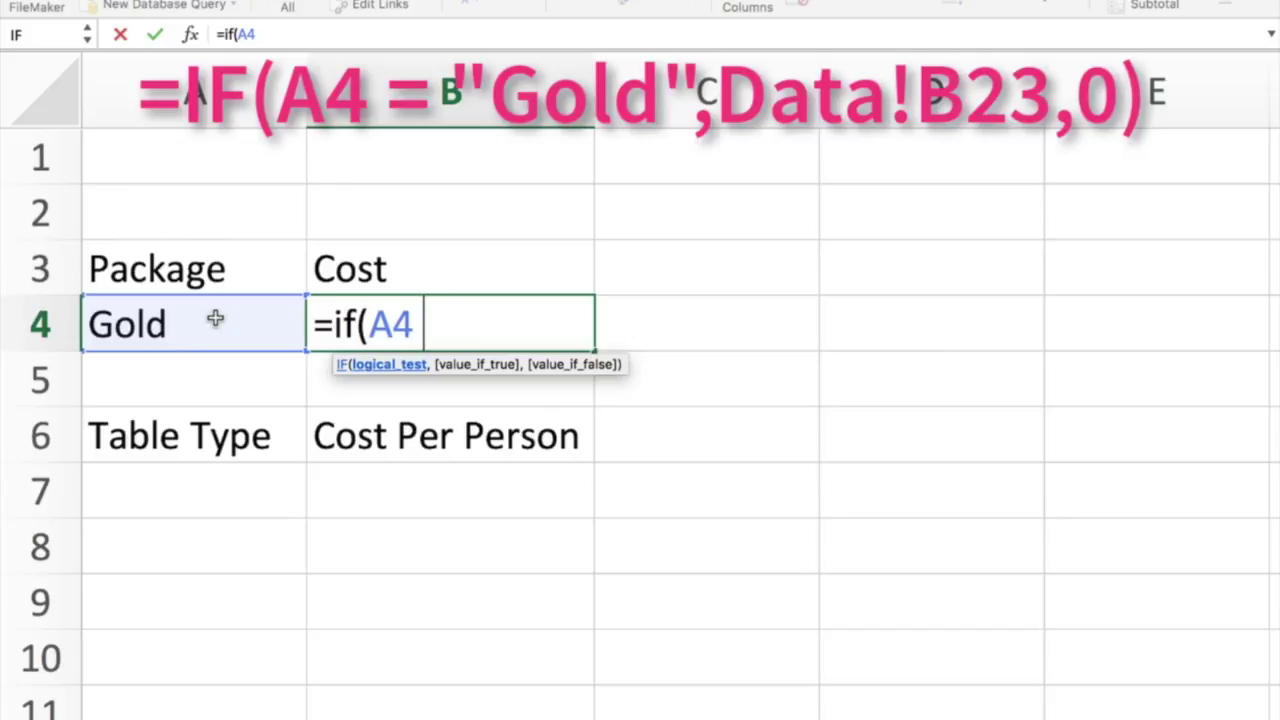
text(")
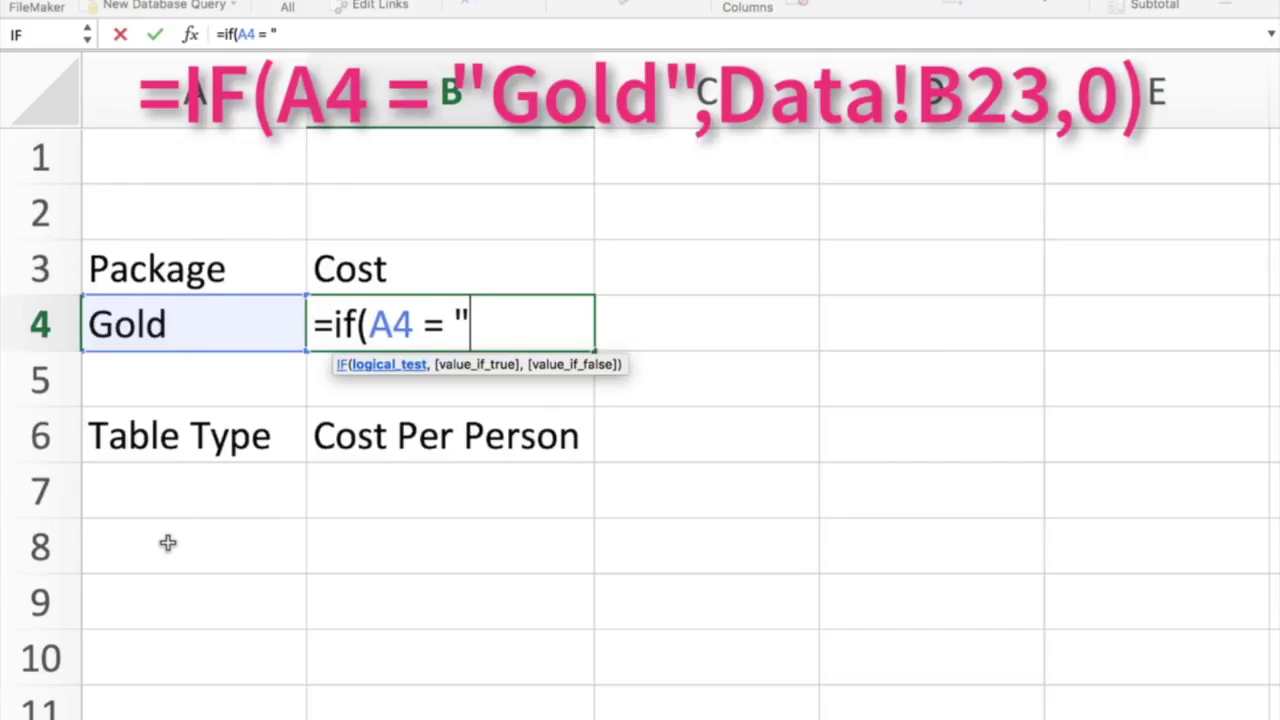
text(Gol)
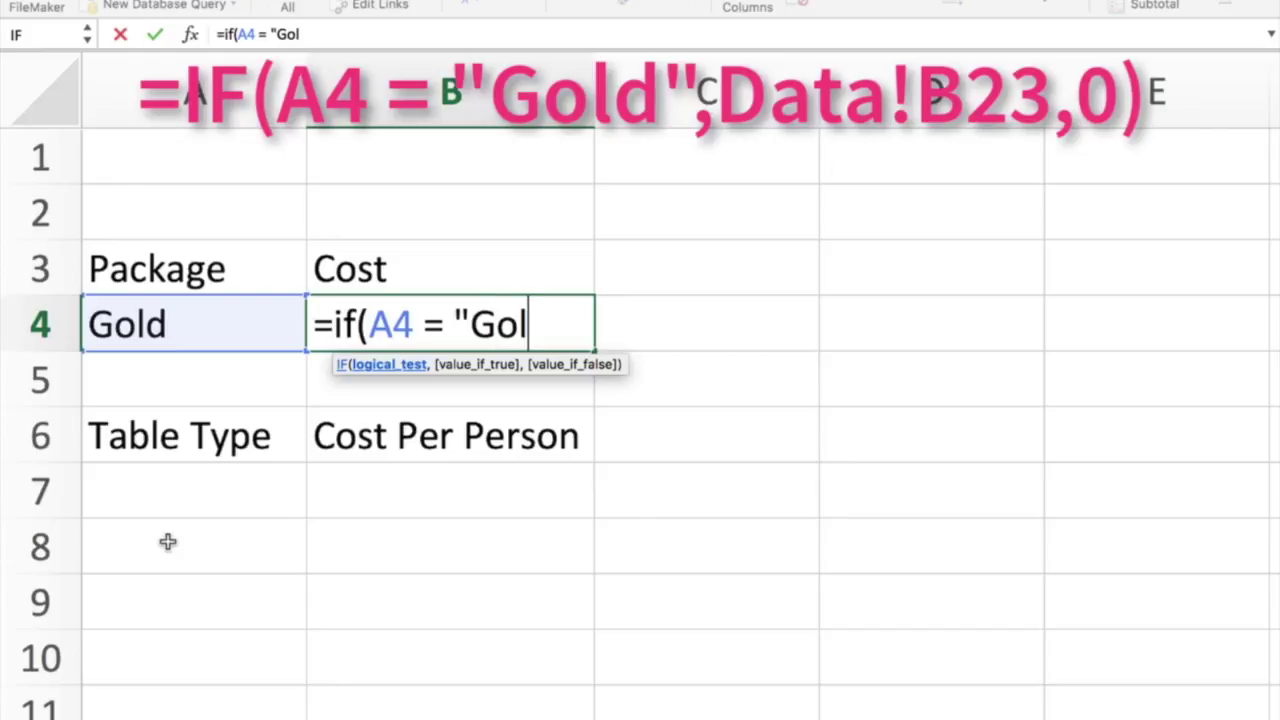
text(d")
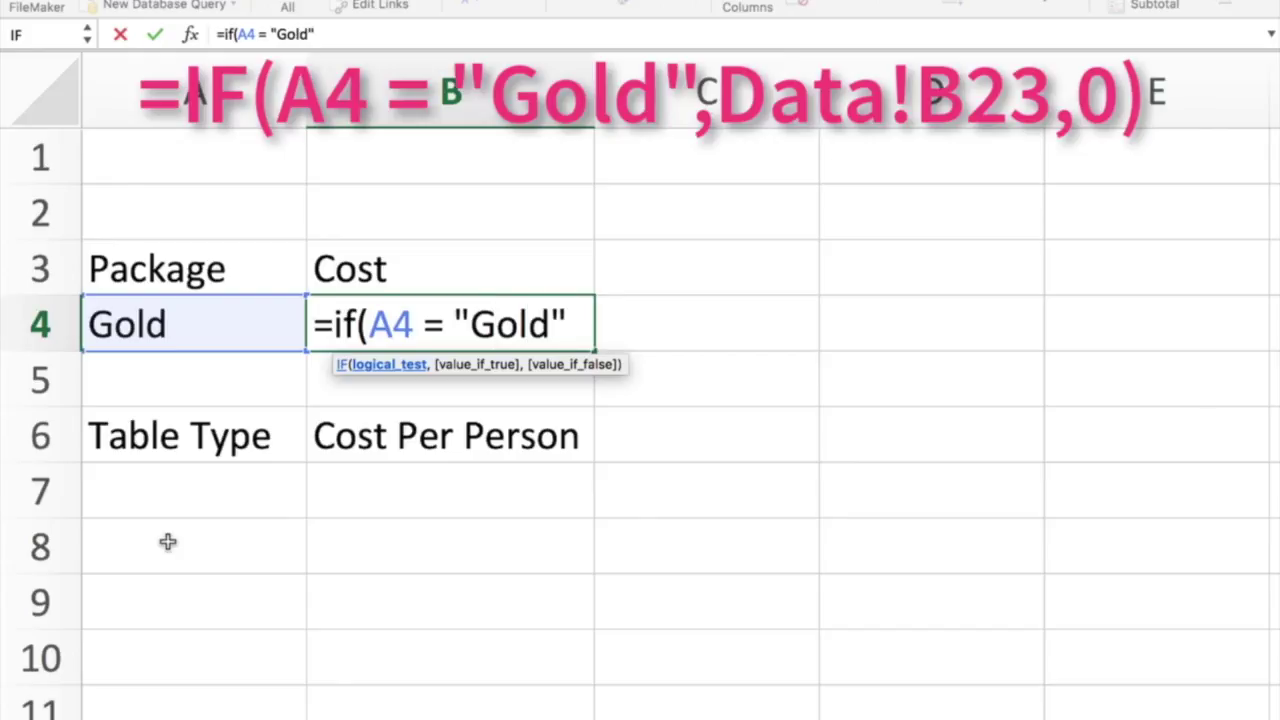
text(,Data!)
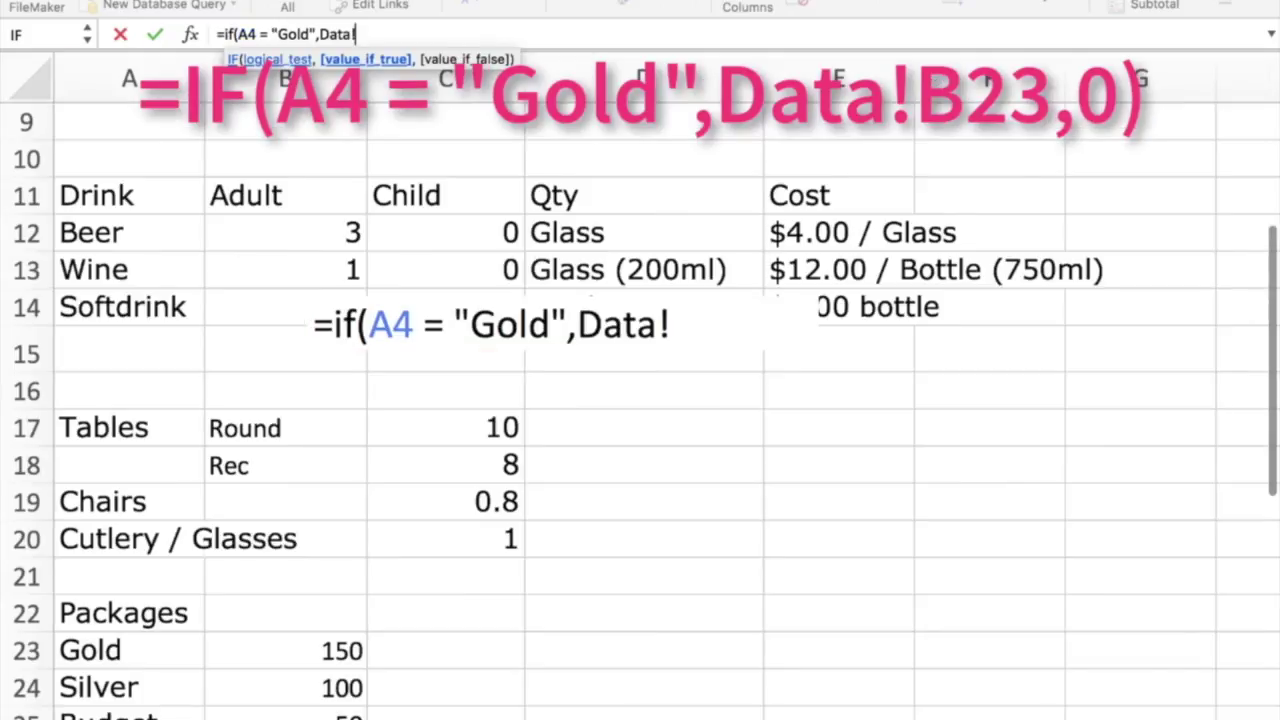
click(245, 714)
click(305, 652)
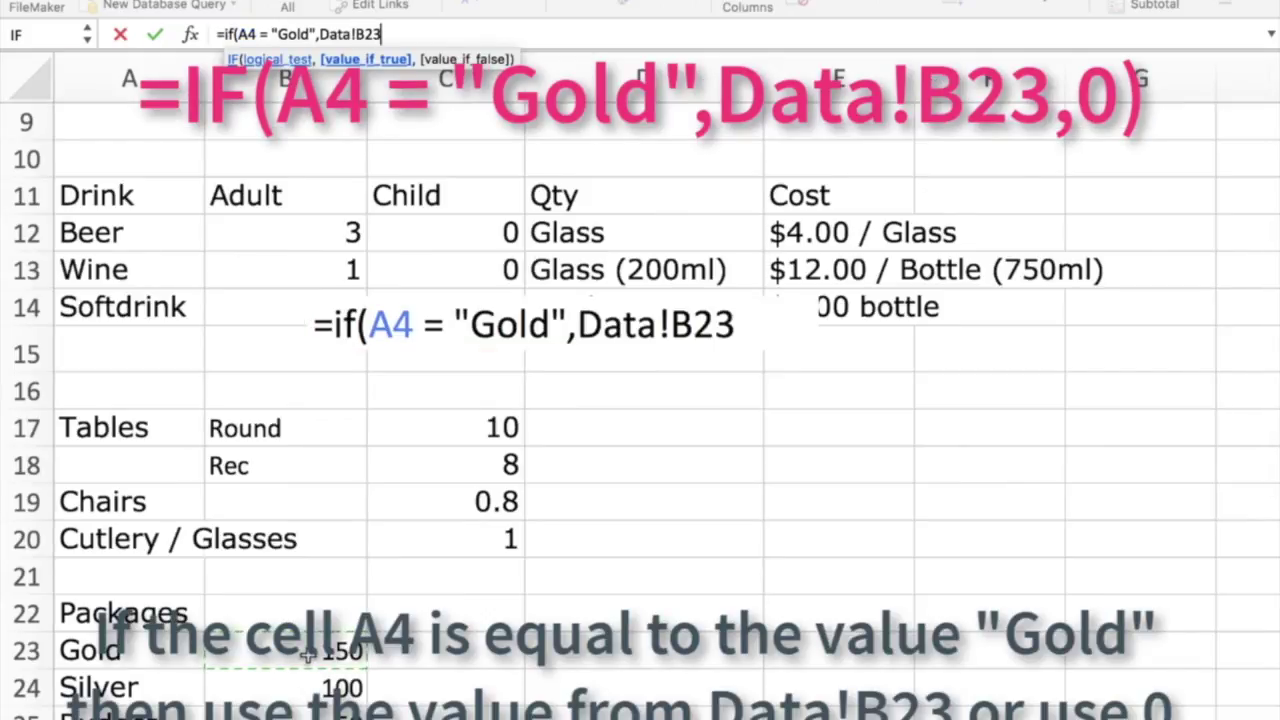
text(,)
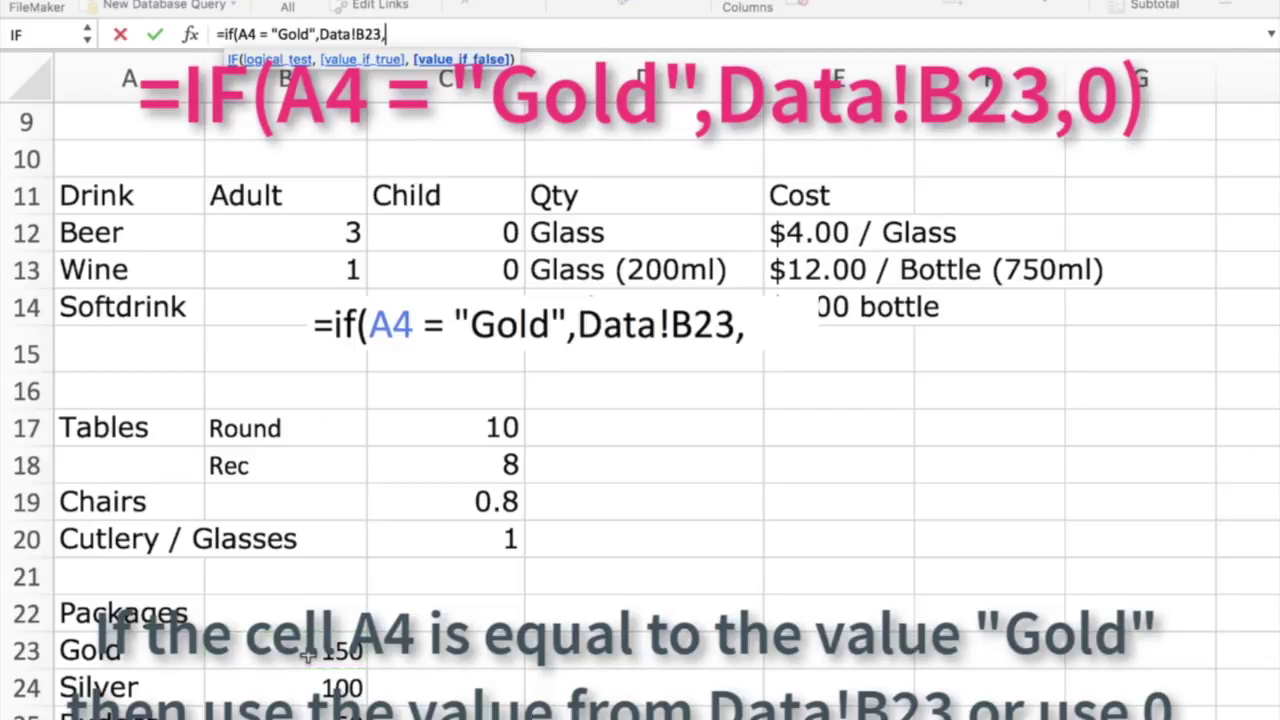
text(0))
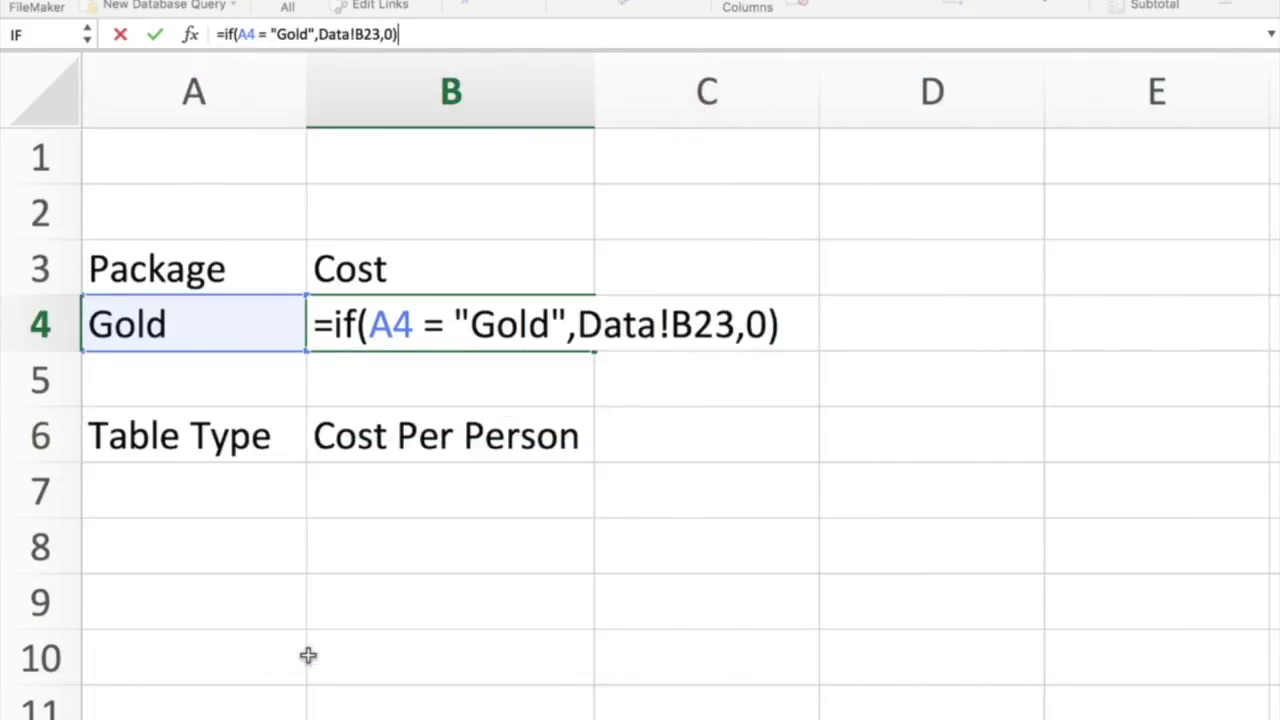
- Commit the Gold cost formula and test it by switching A4 to Silver and back to Gold
key(Return)
click(251, 287)
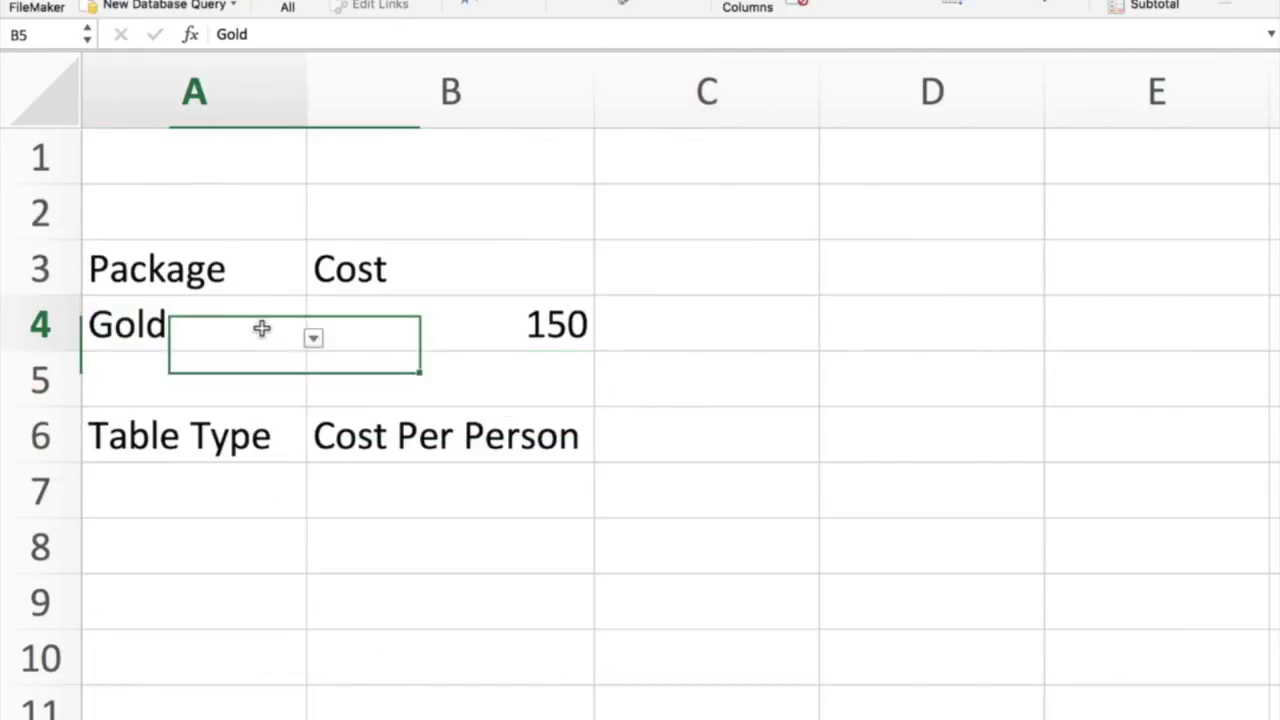
click(304, 340)
click(118, 387)
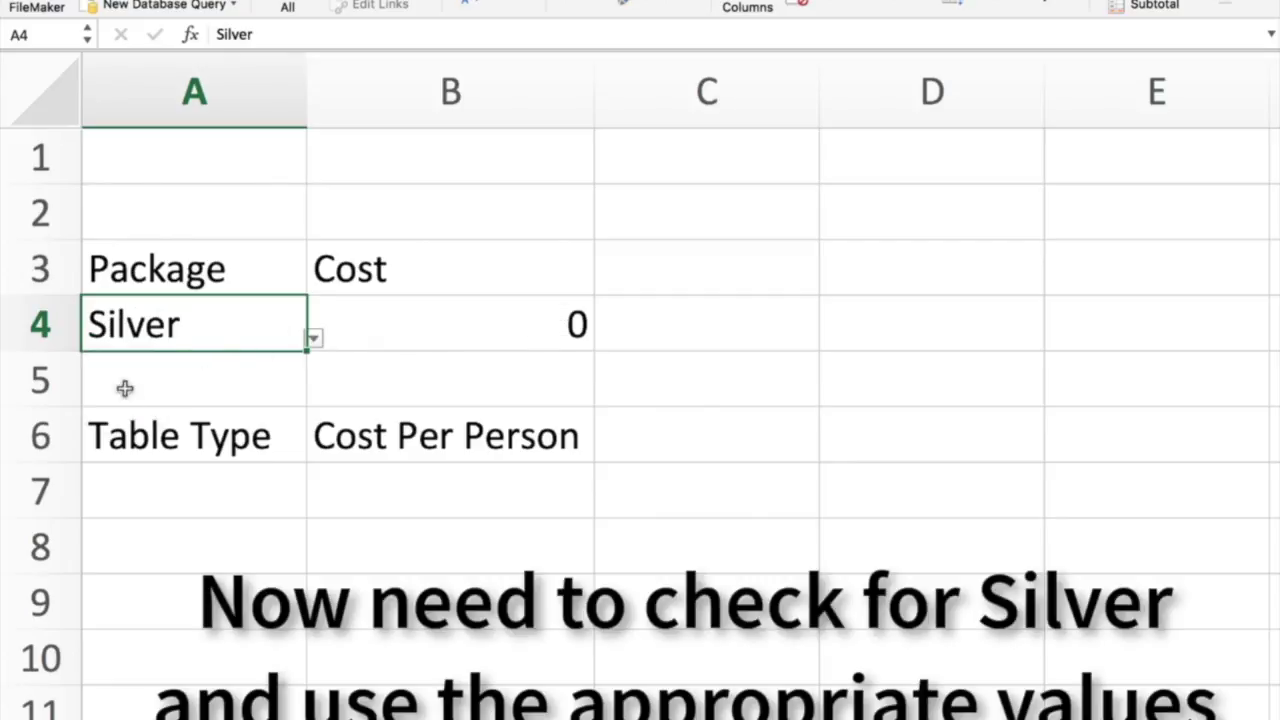
click(313, 341)
click(140, 365)
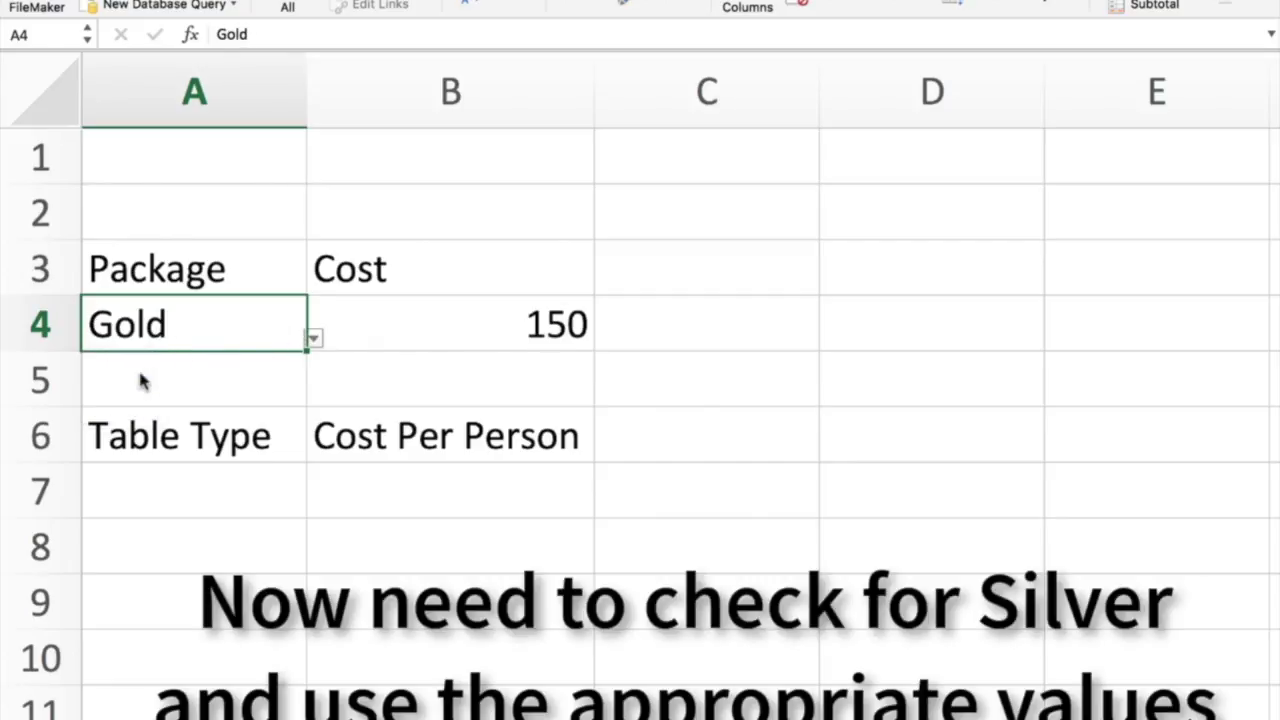
click(432, 330)
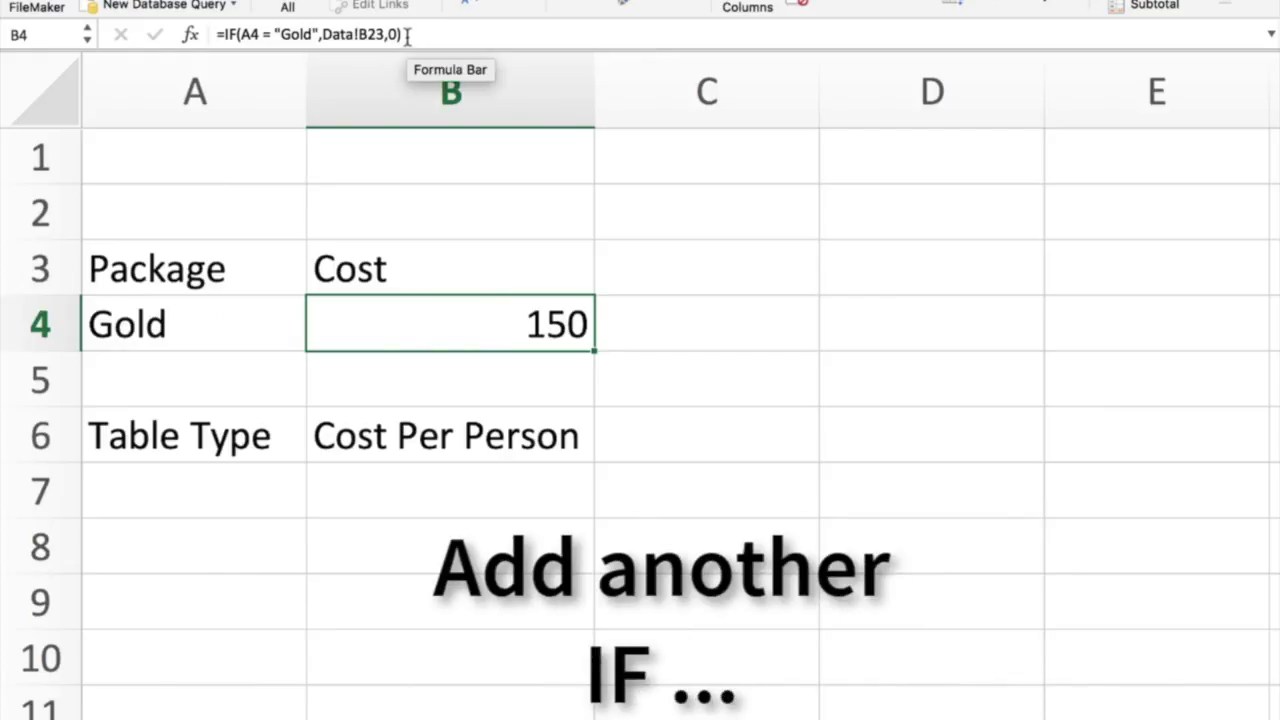
- Replace B4's 0 fallback with IF(A4="Silver",Data!B24,0) to nest the Silver price
click(395, 37)
key(BackSpace)
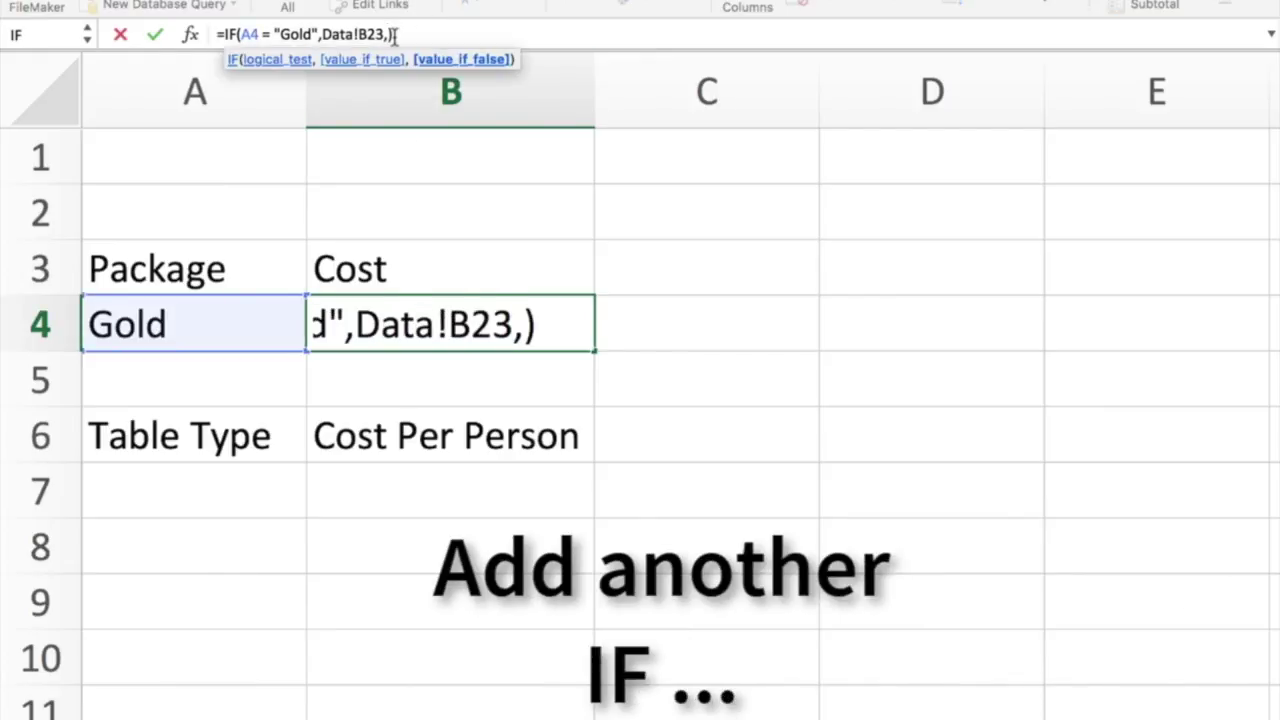
text(if()
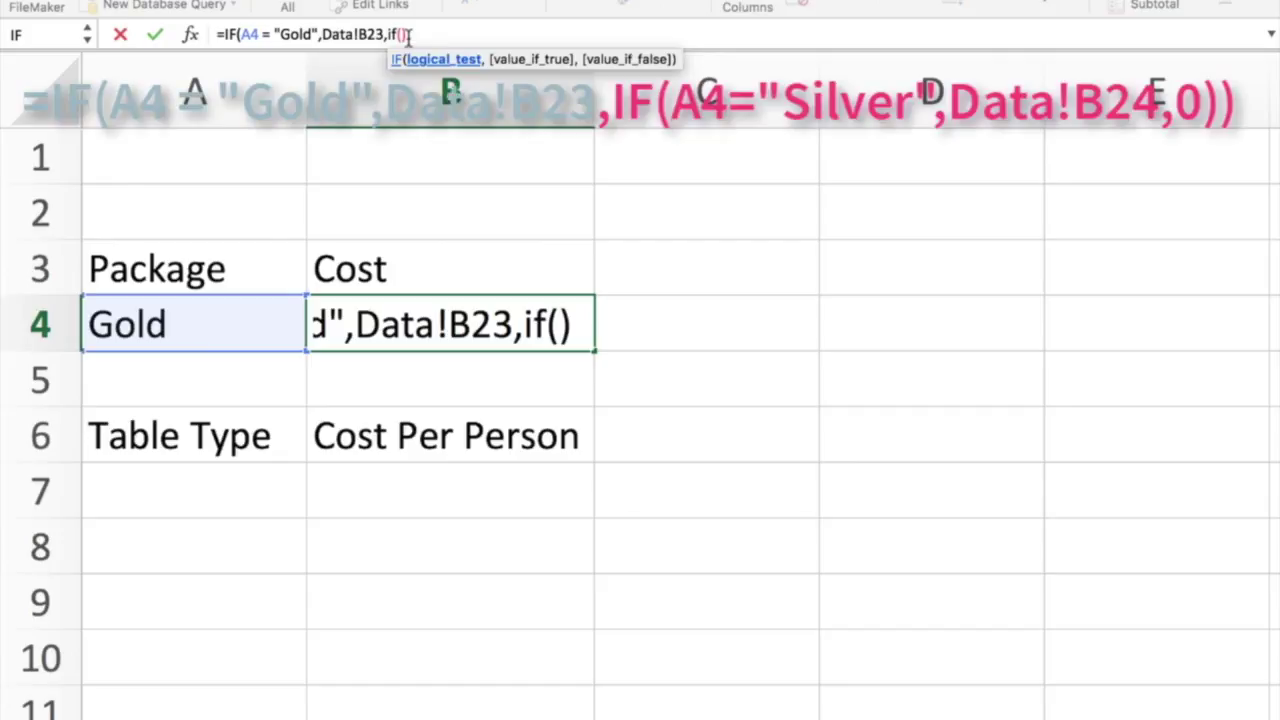
text(A)
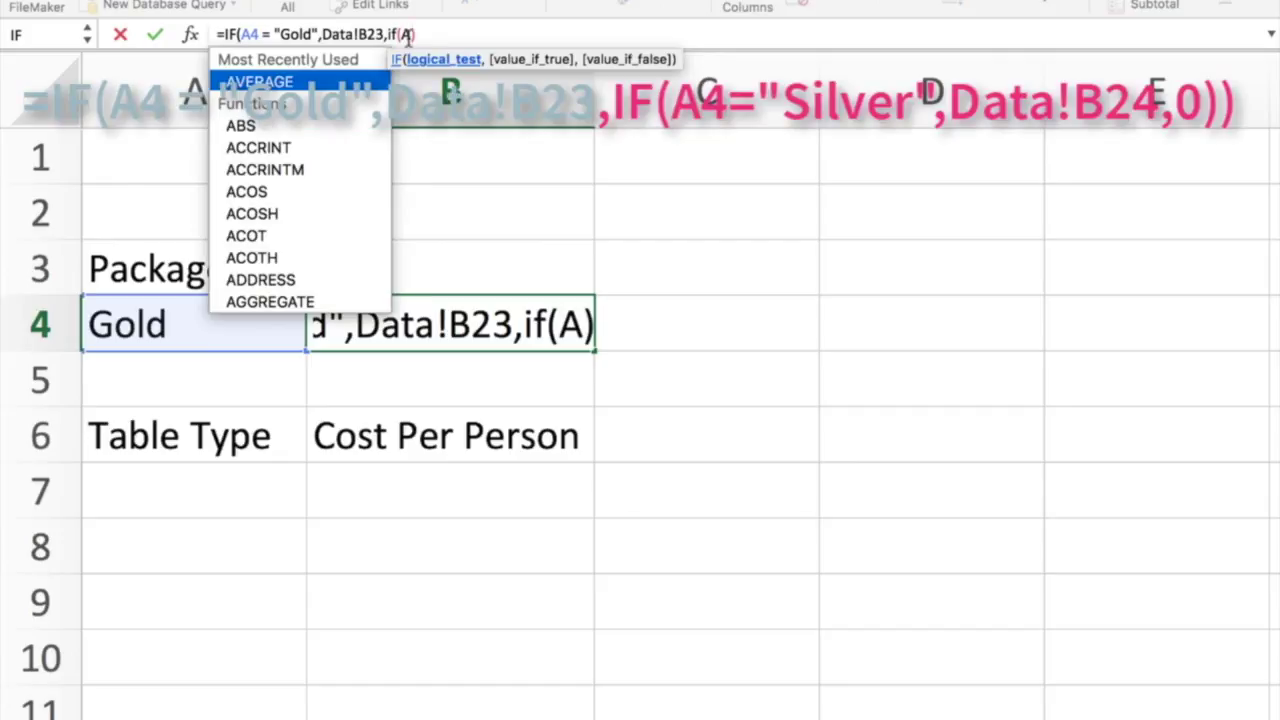
text(4 ="Sil)
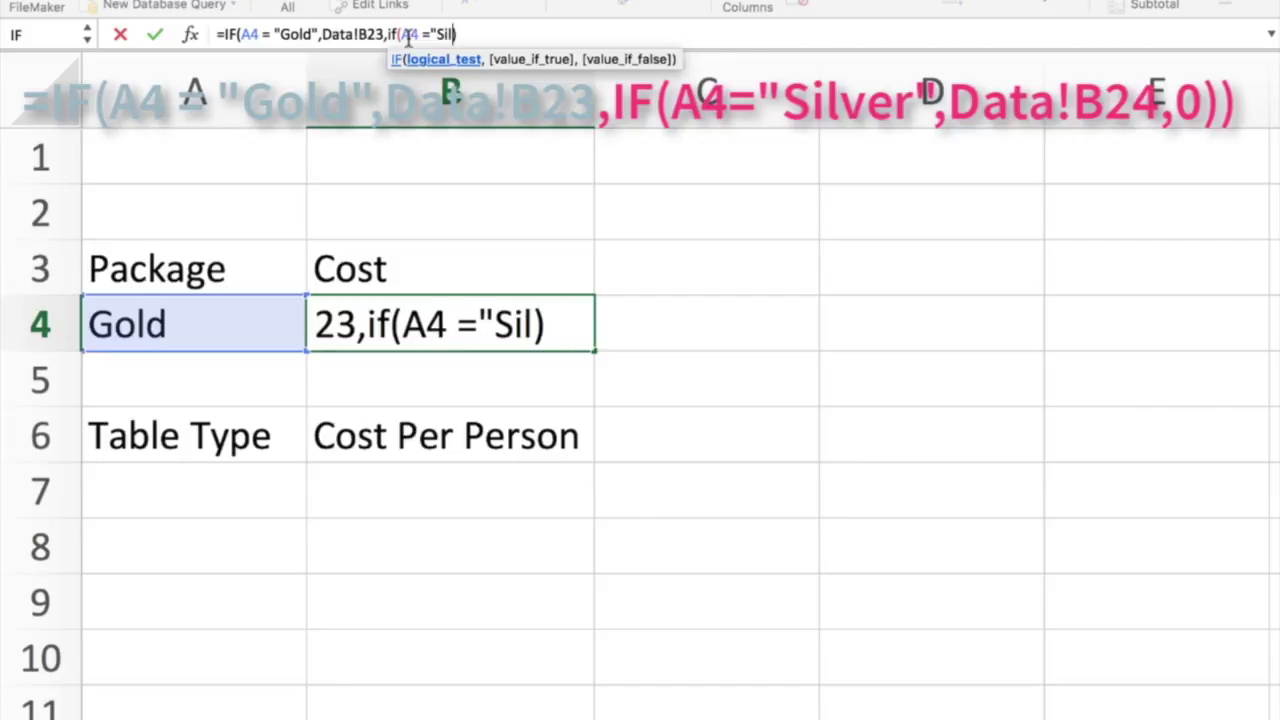
text(ver)
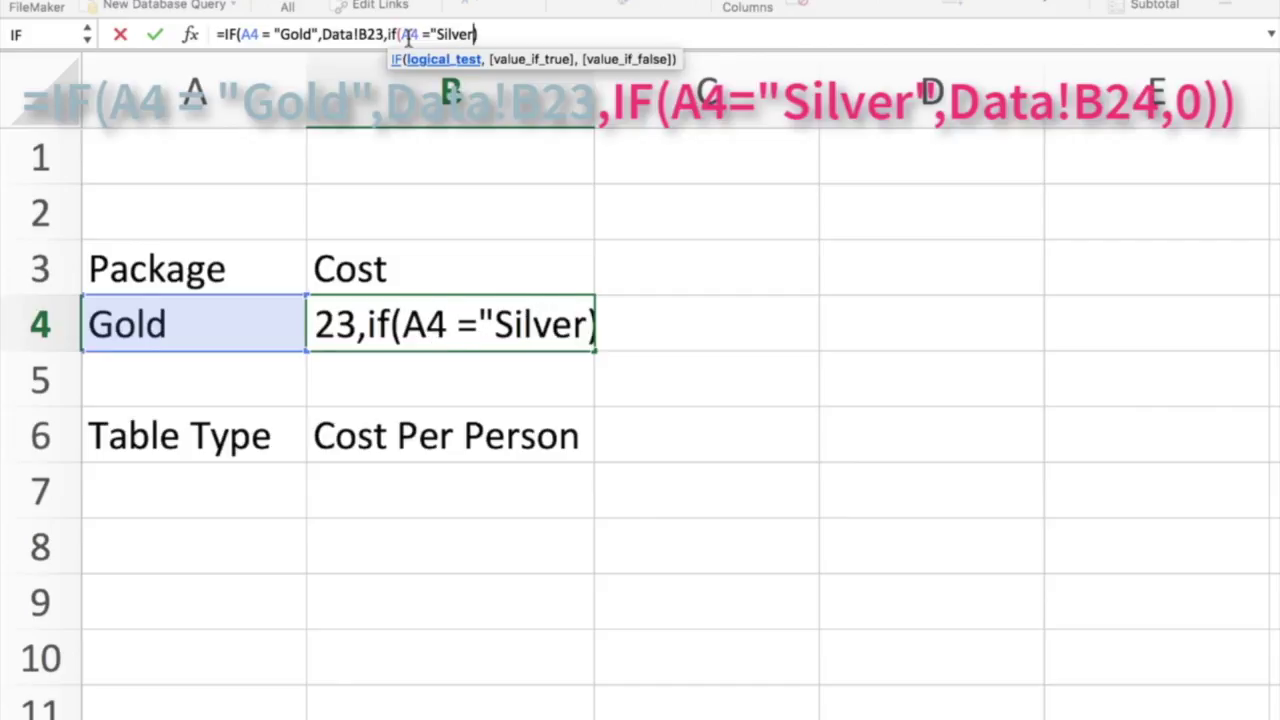
text(",)
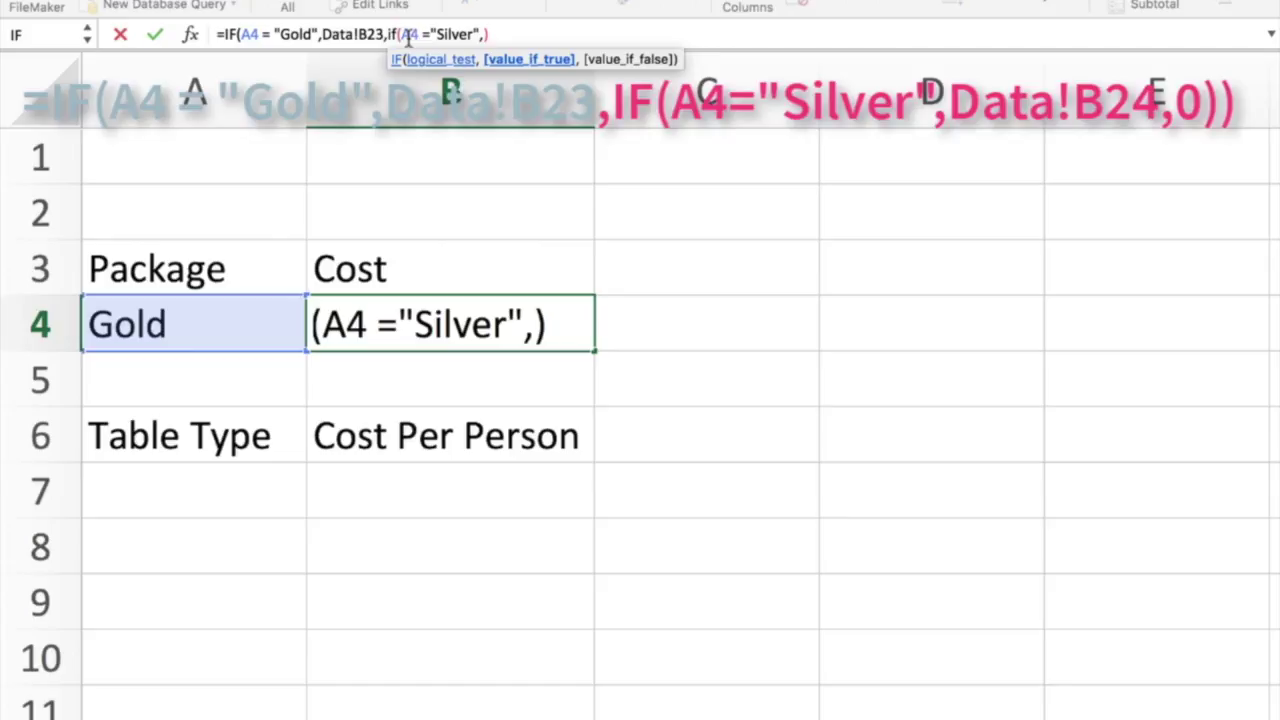
text(Data!)
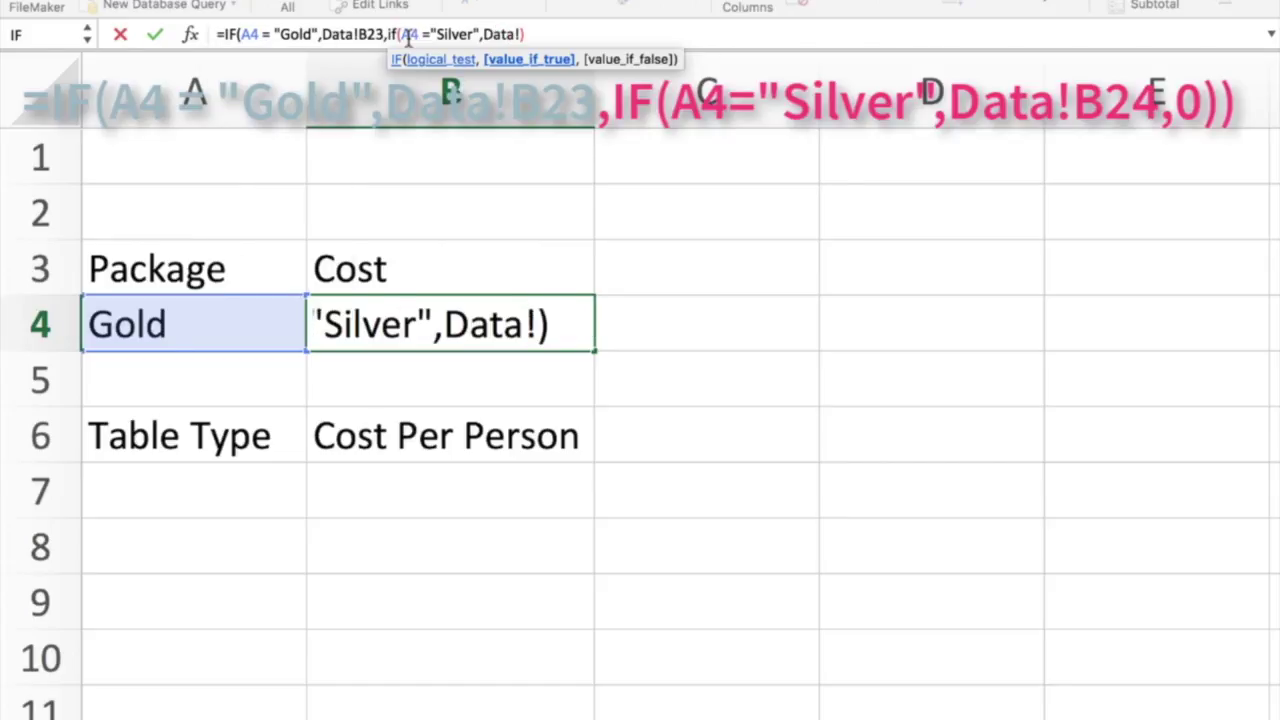
text(B2)
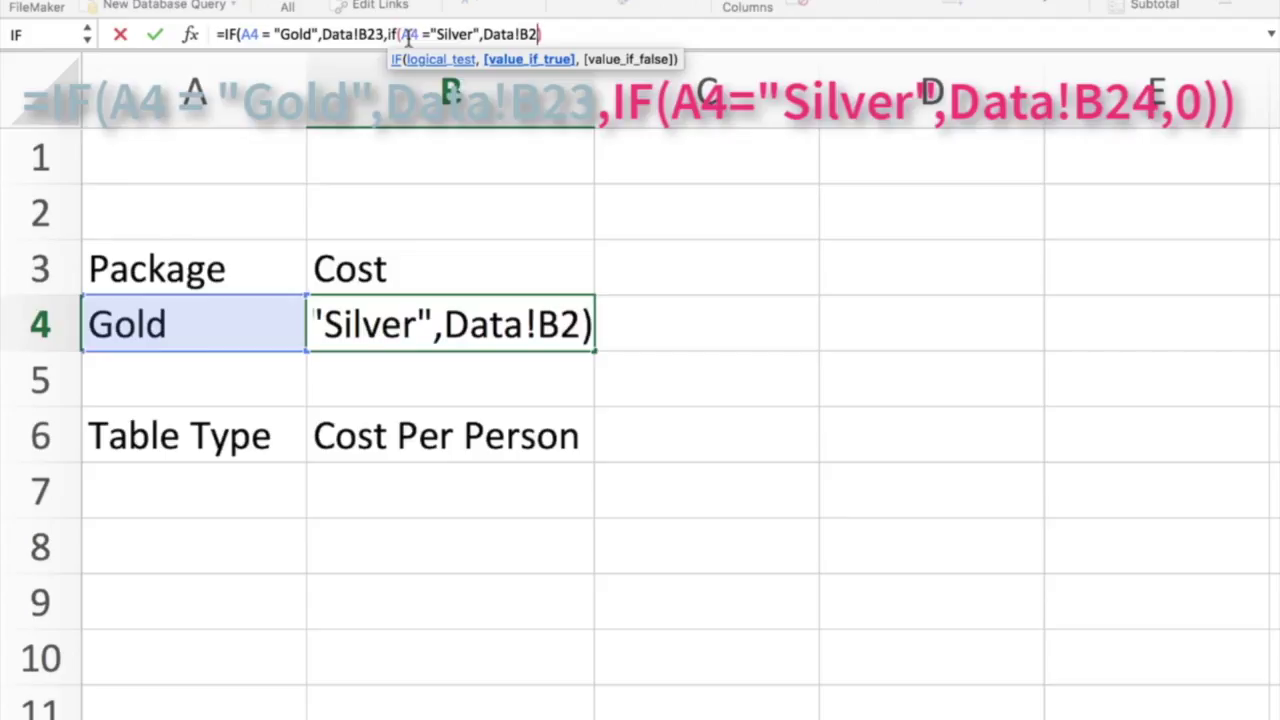
text(4)
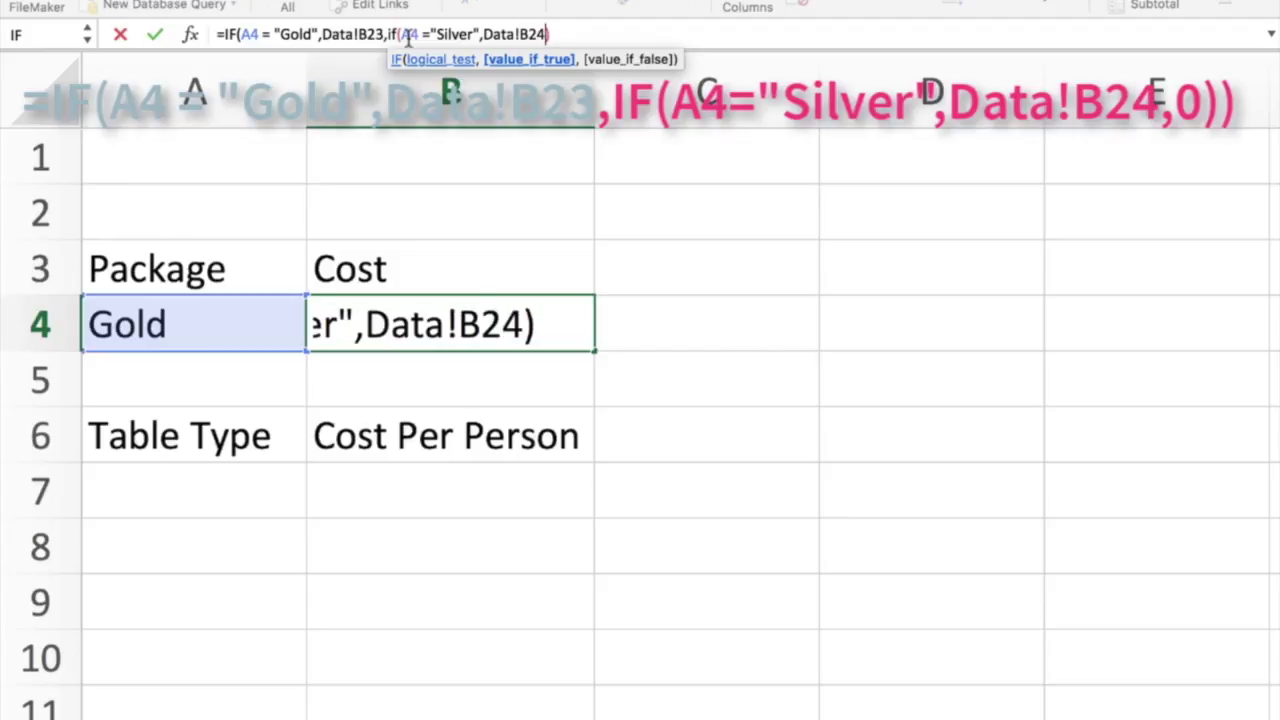
text(,)
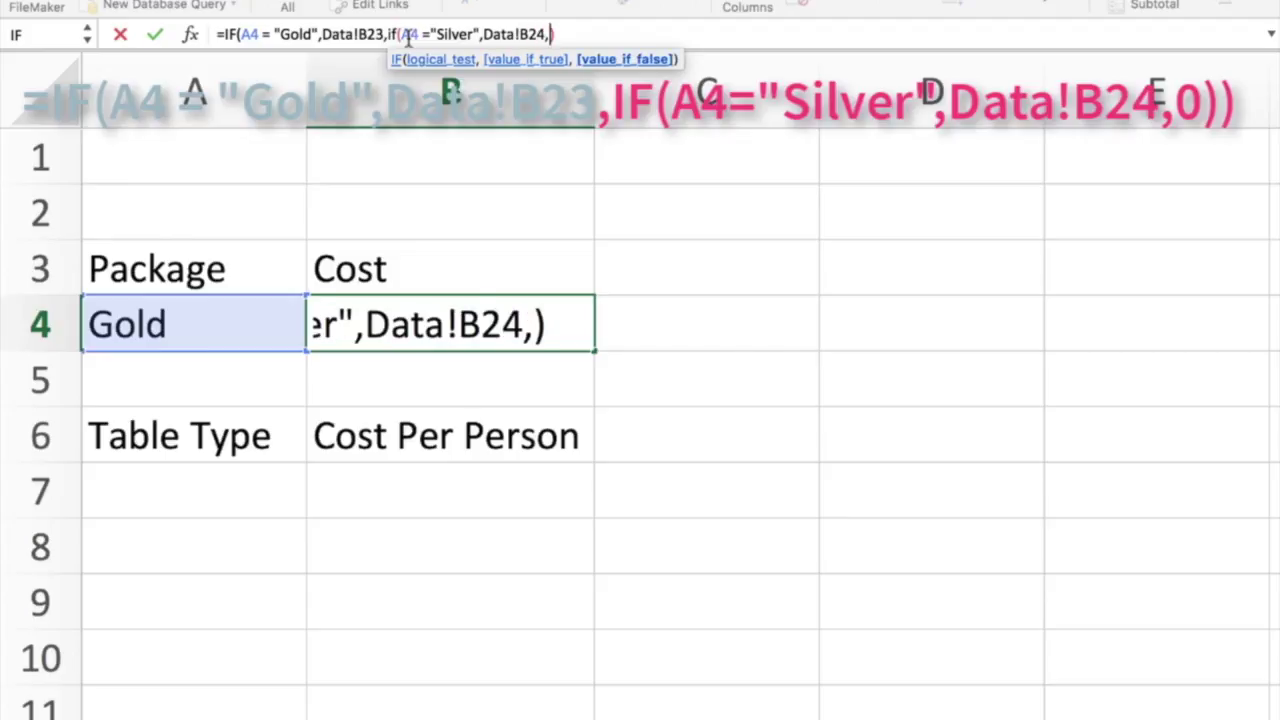
text(0))
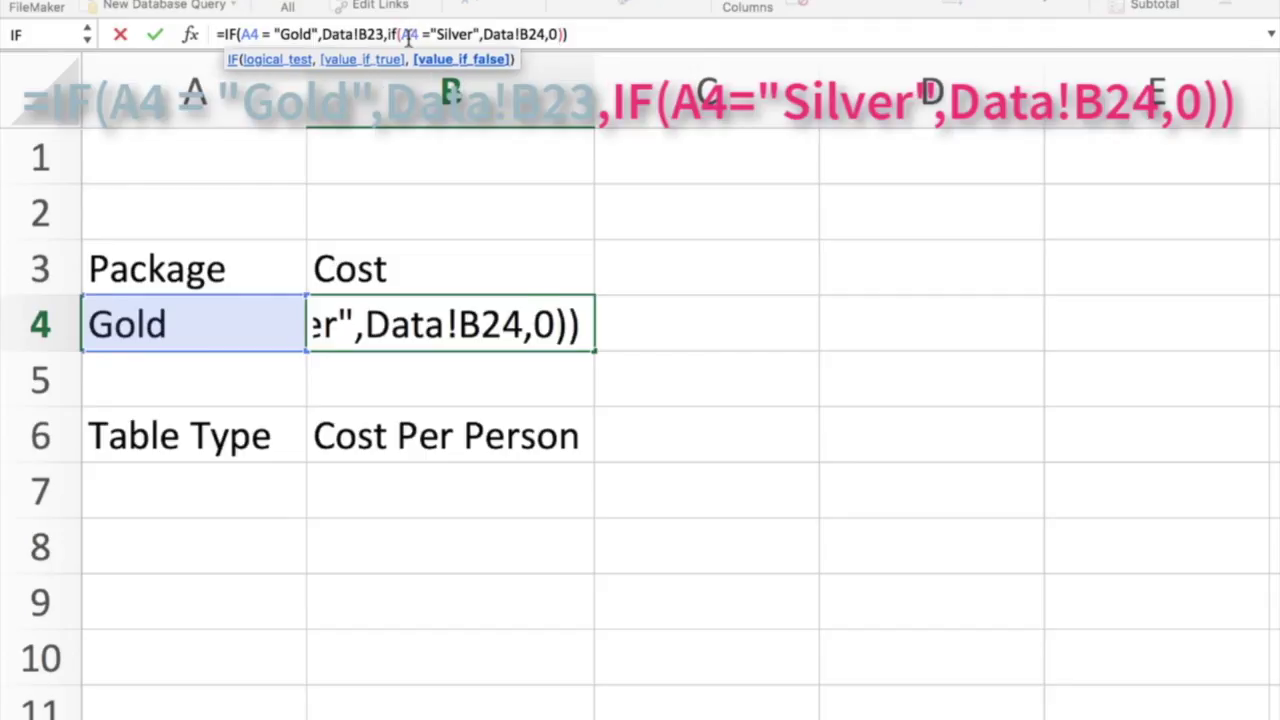
key(Return)
- Test the Cost formula by picking Silver (100), then Budget (0), in A4
click(491, 340)
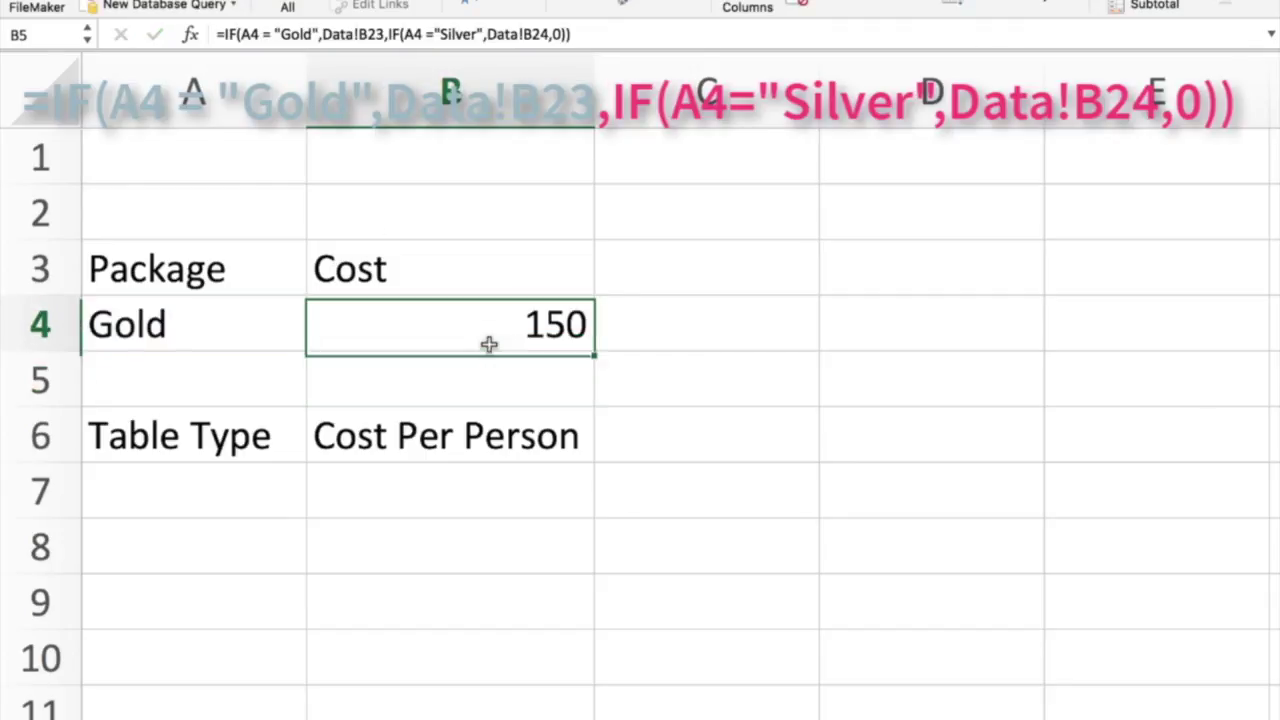
click(198, 340)
click(316, 339)
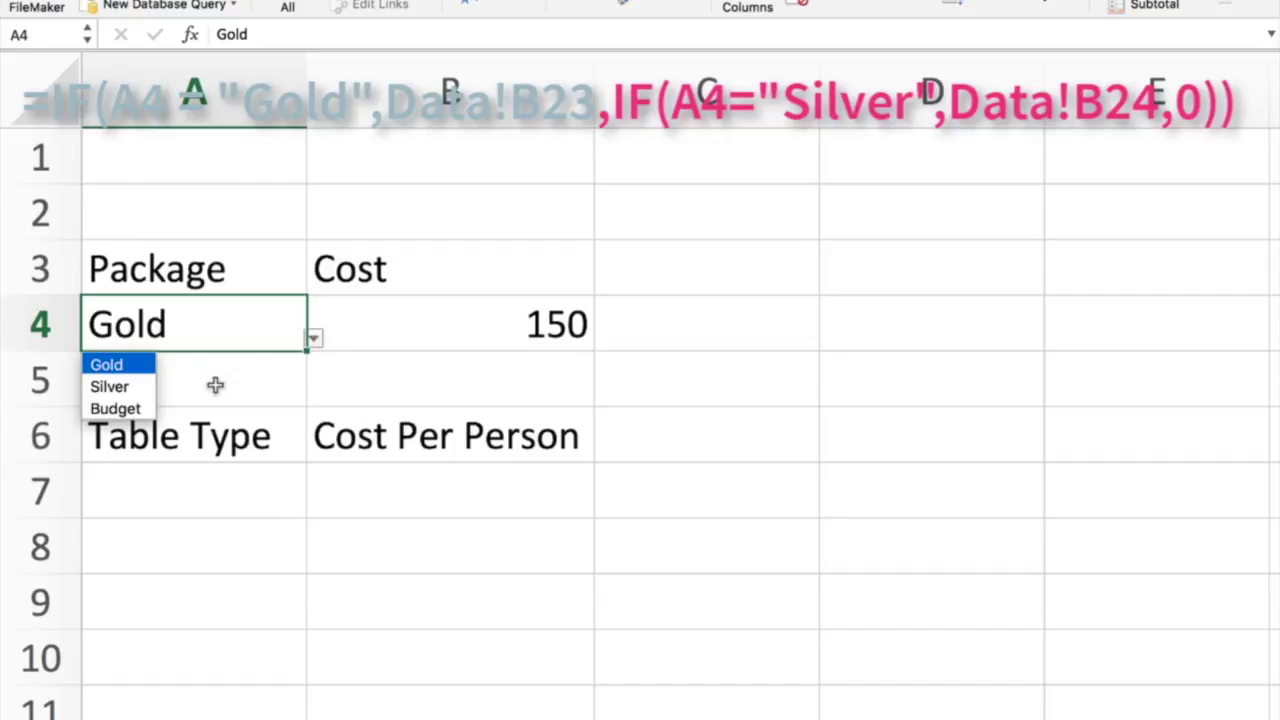
click(135, 395)
click(314, 339)
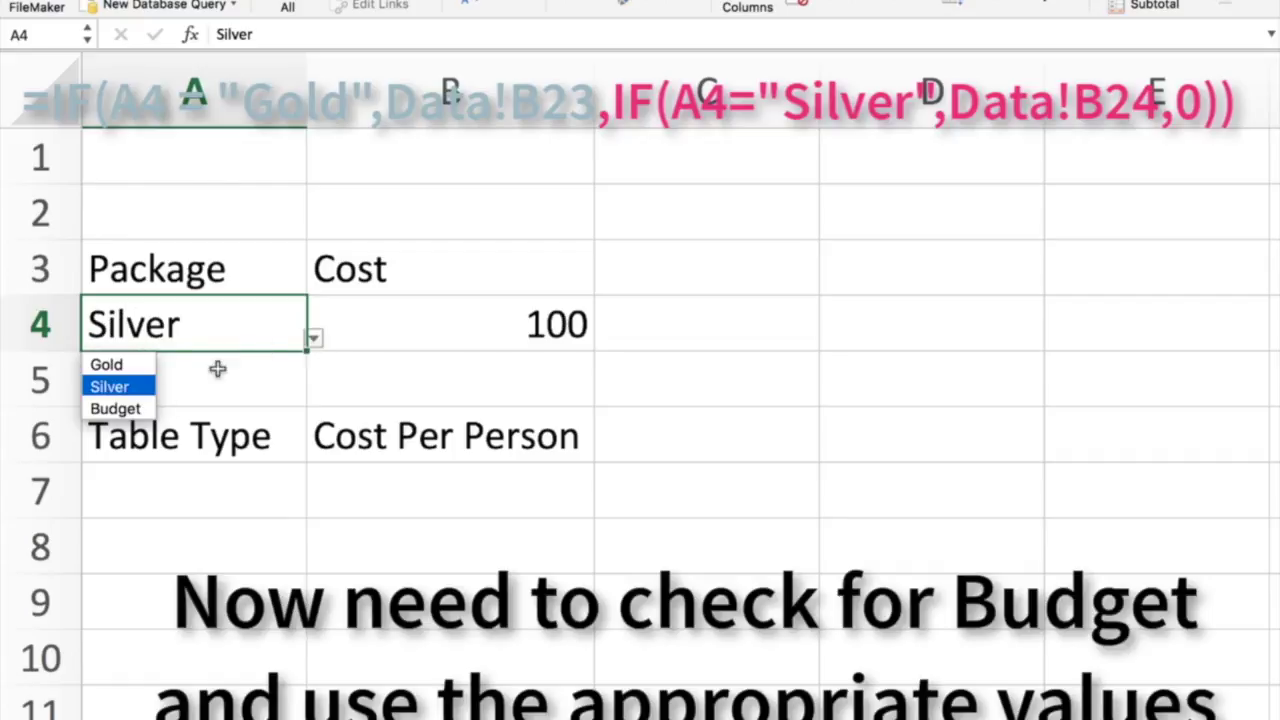
click(137, 410)
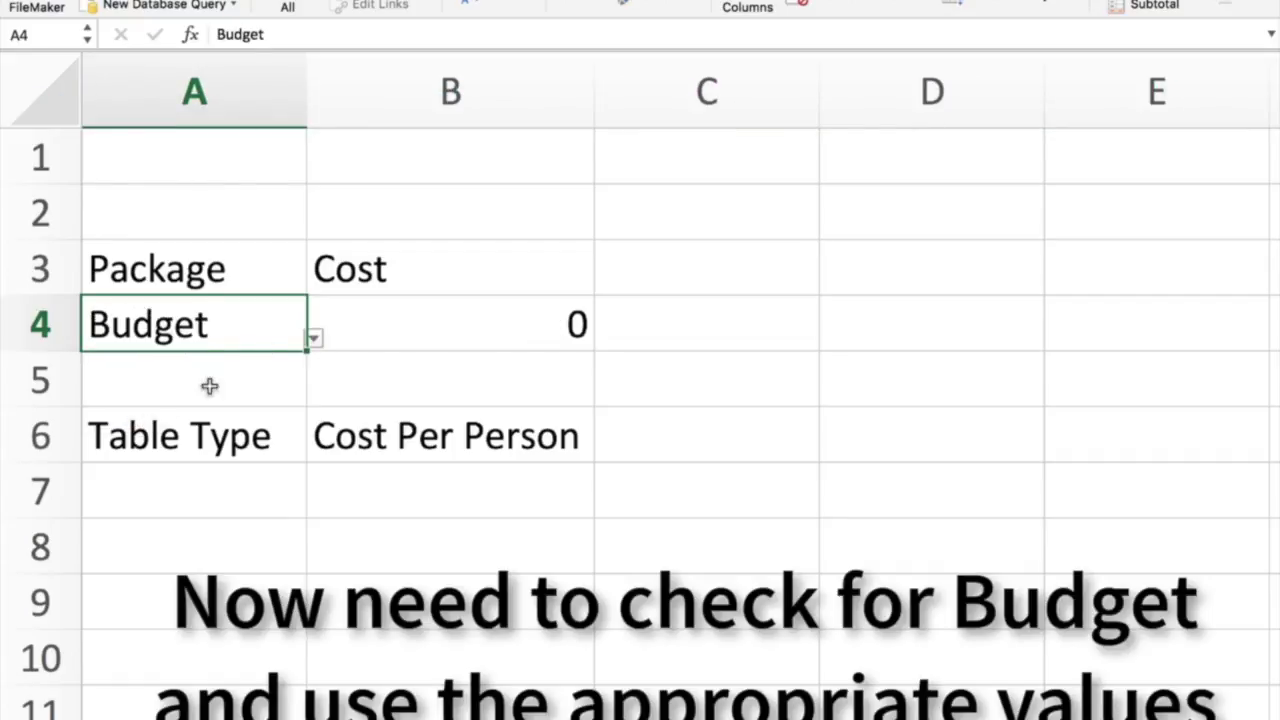
click(486, 334)
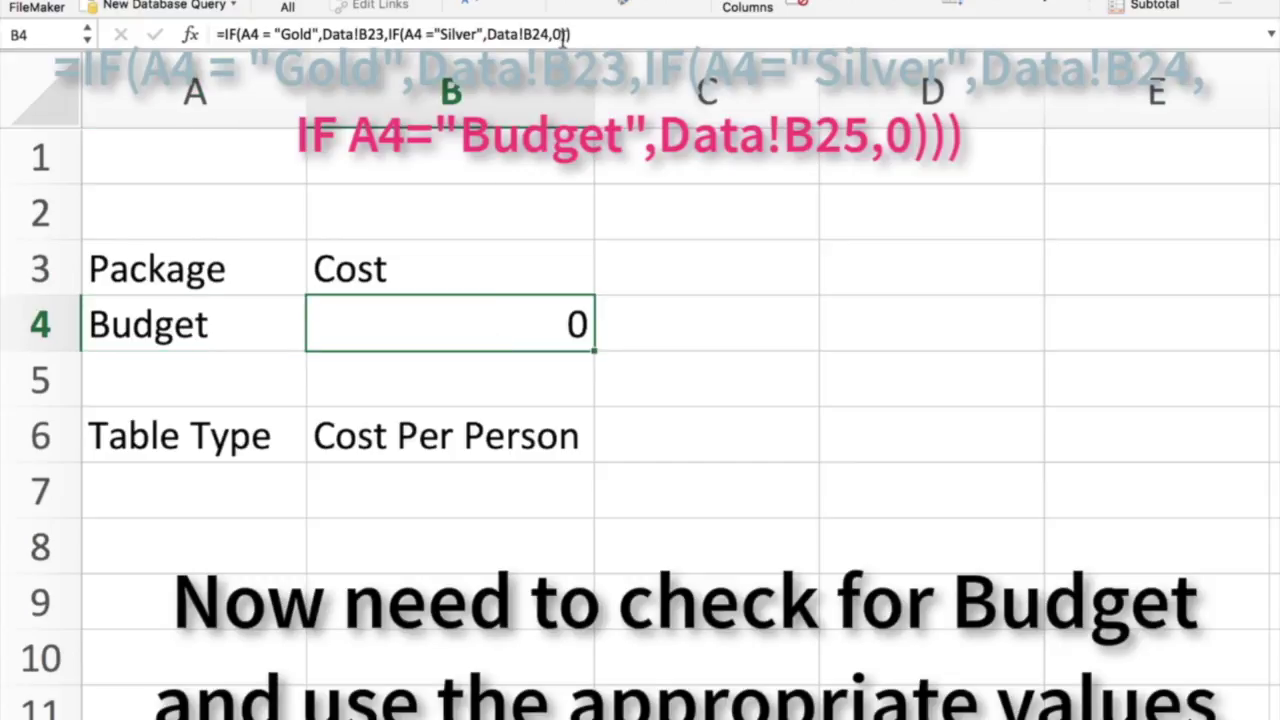
- Replace B4's final 0 with IF(A4="Budget",Data!B25,0), completing the three-level nested IF
click(562, 34)
key(BackSpace)
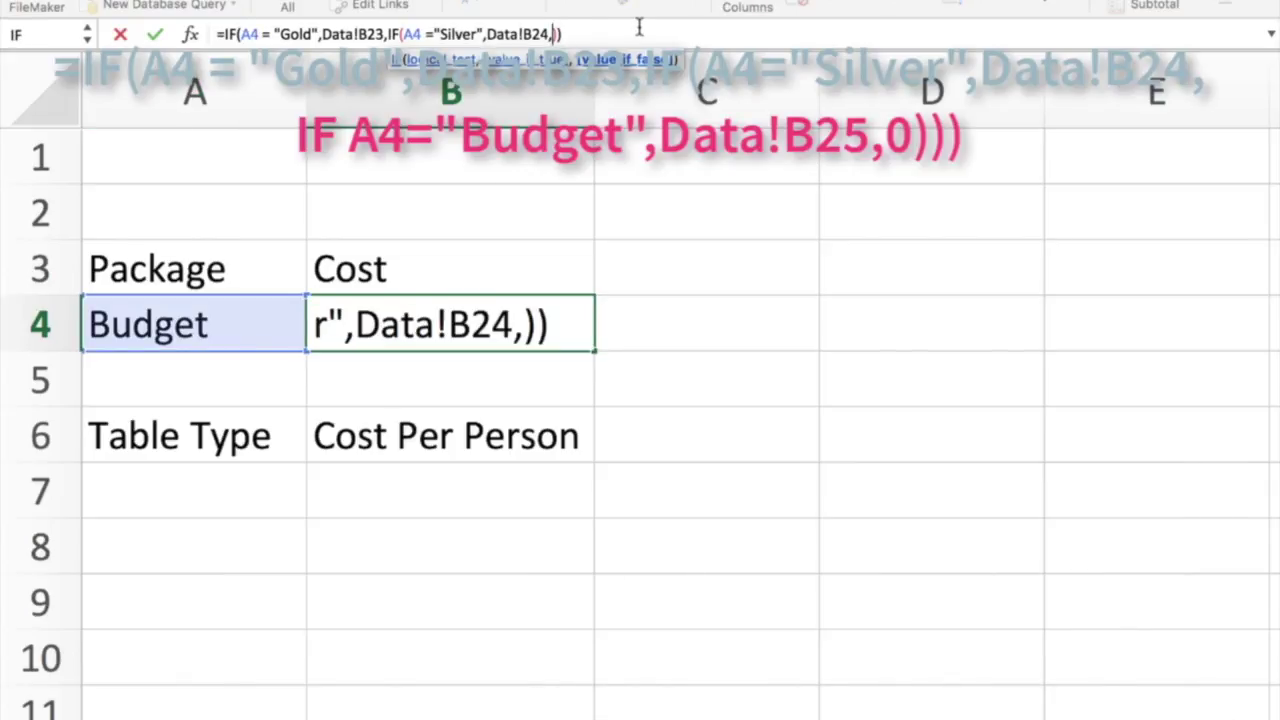
text(if()
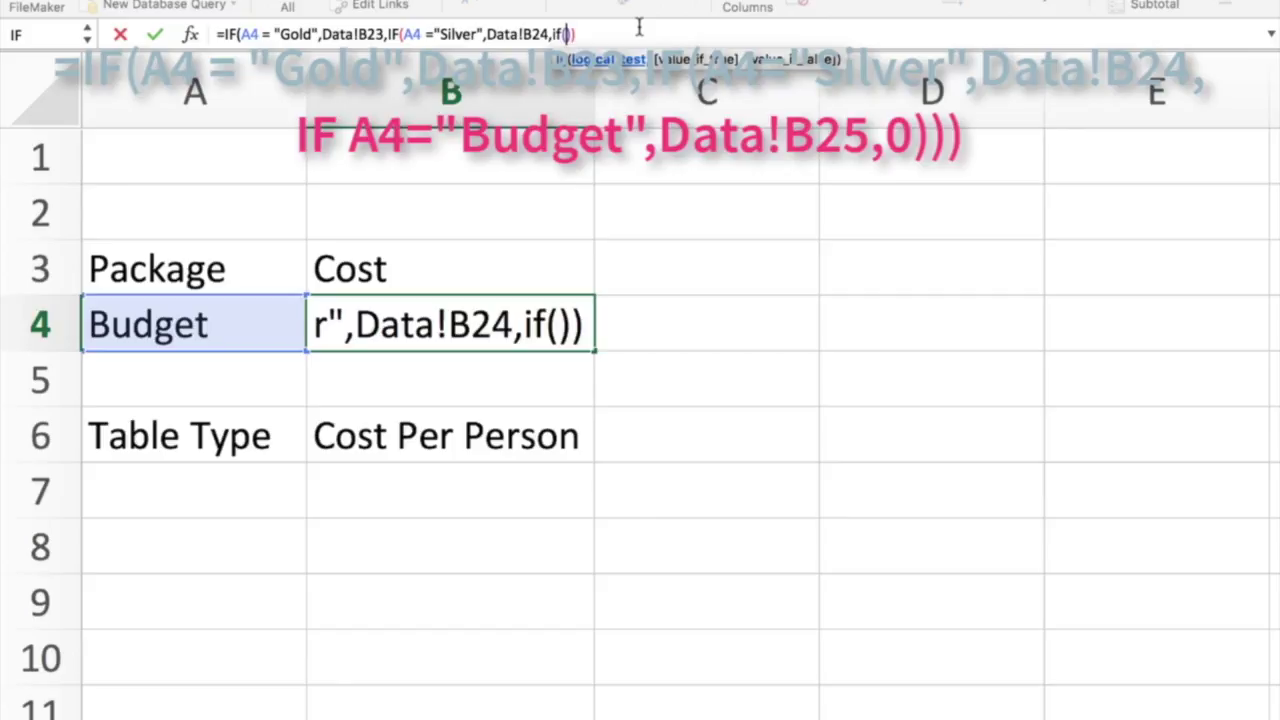
text(AV)
key(BackSpace)
text(4)
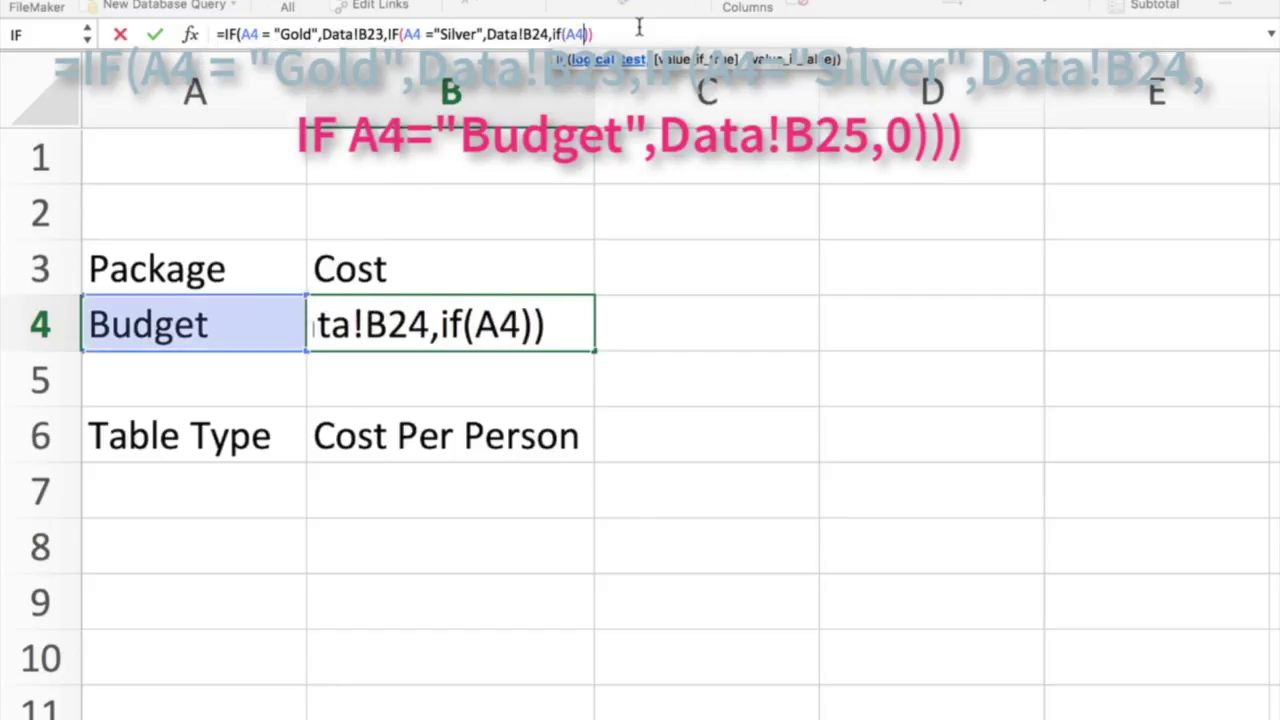
text(="B)
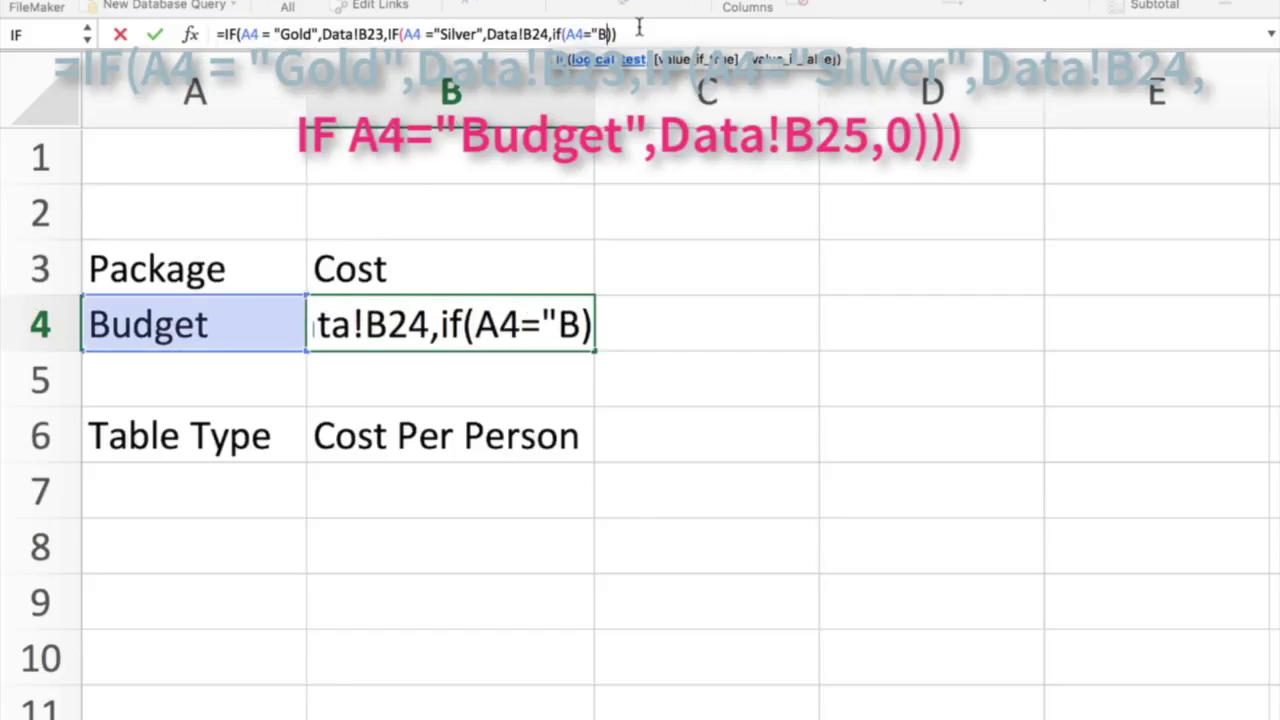
text(udget")
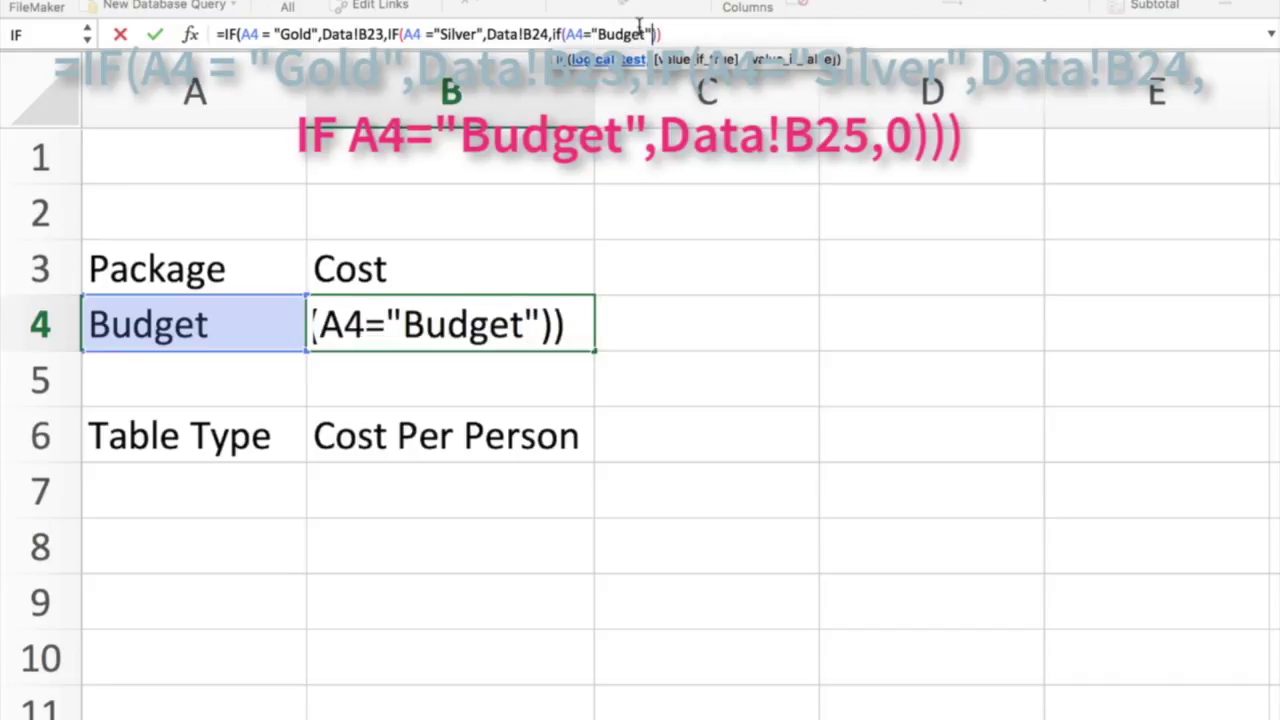
text(,)
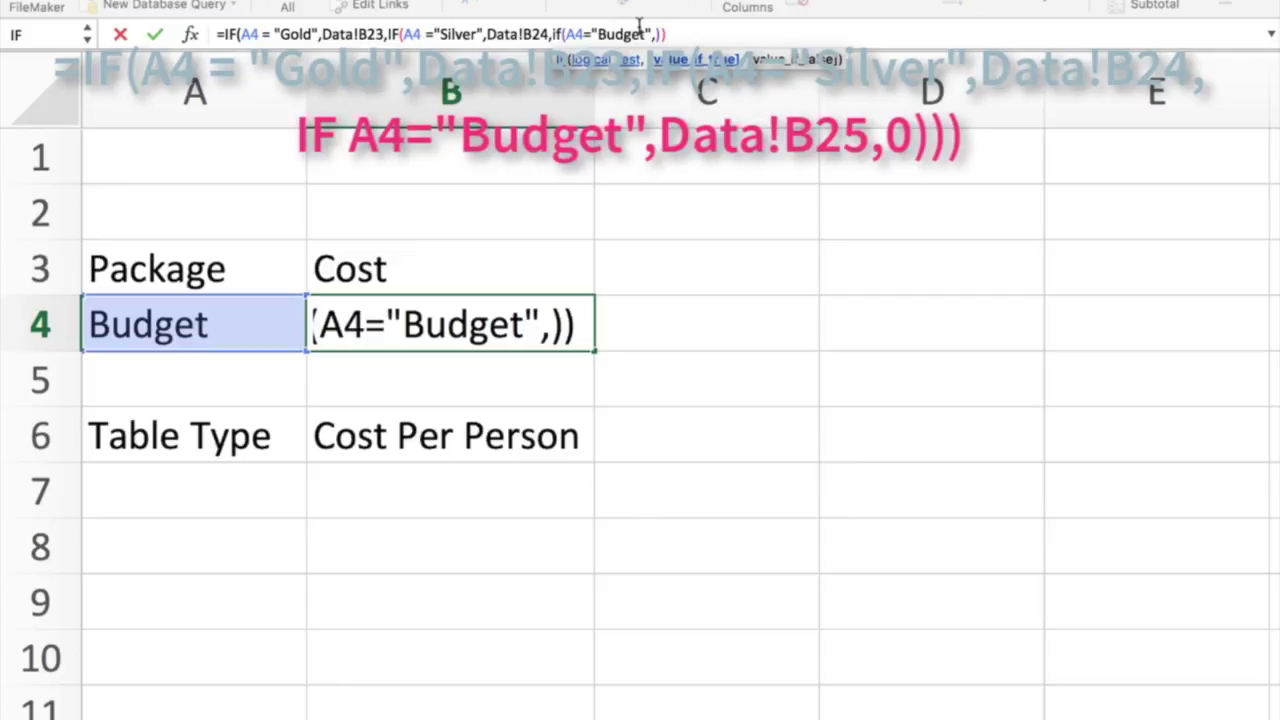
text(Data!B)
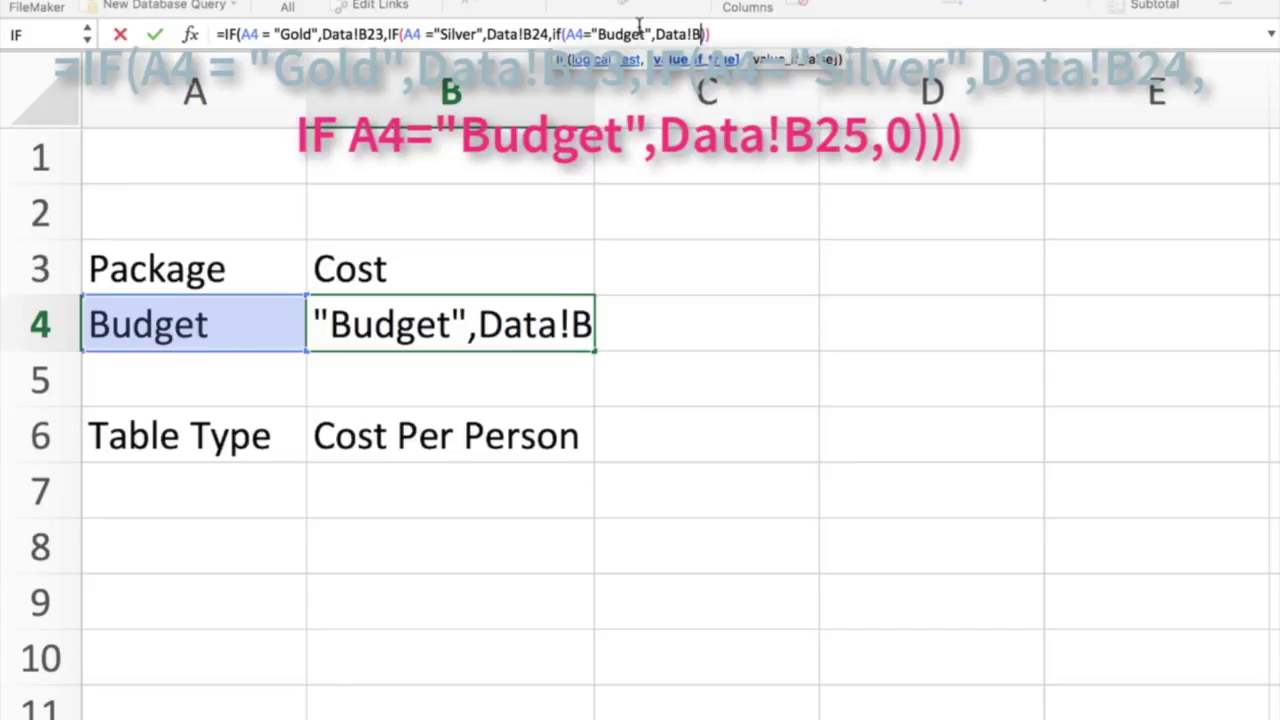
text(25)
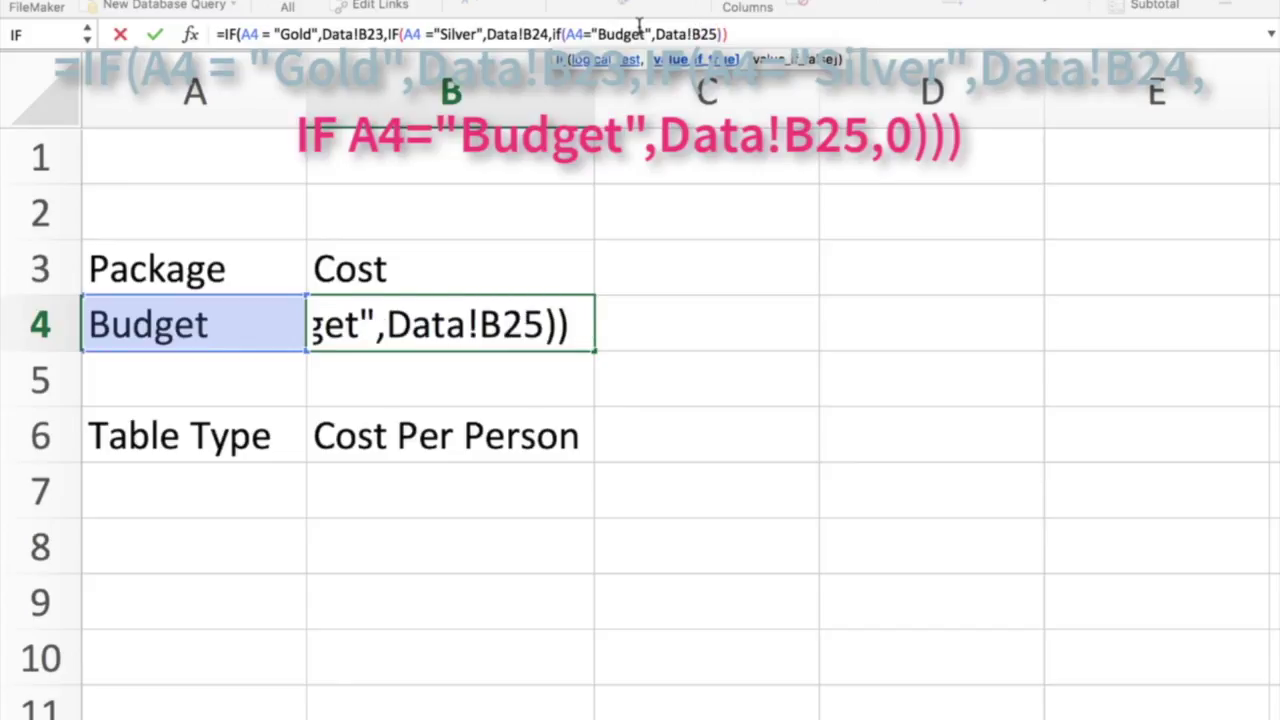
text(,)
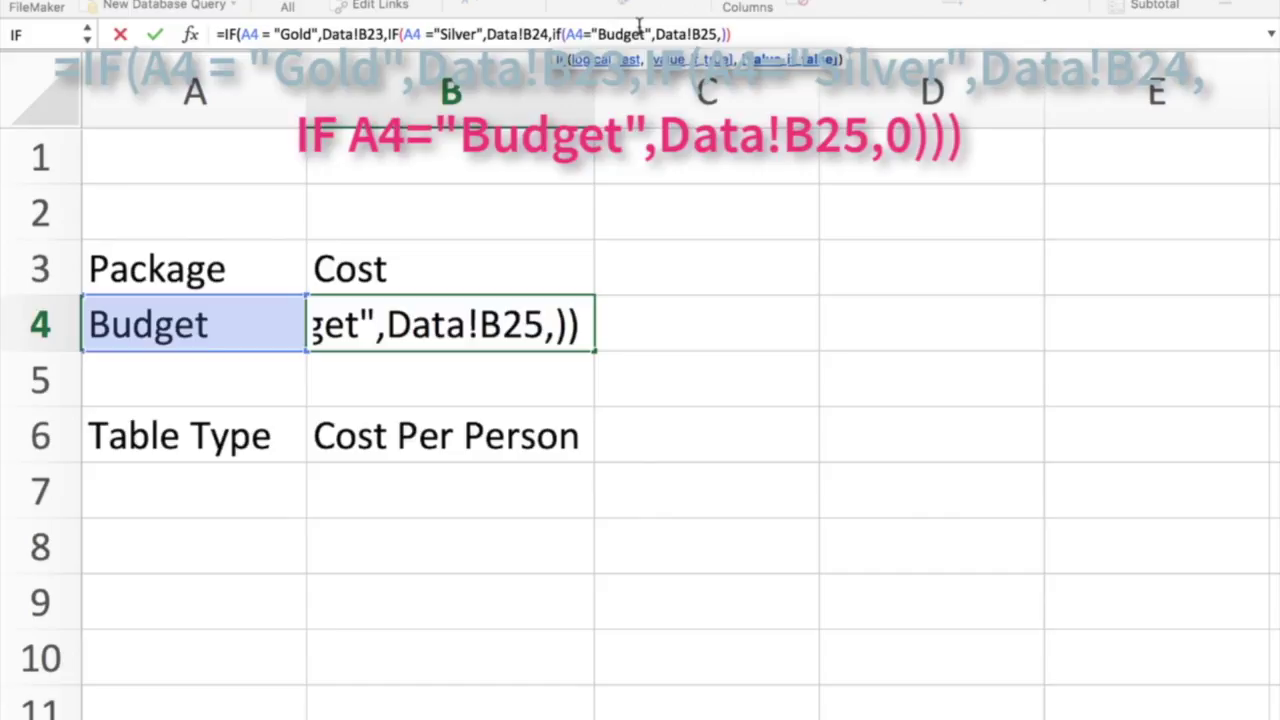
text(0))
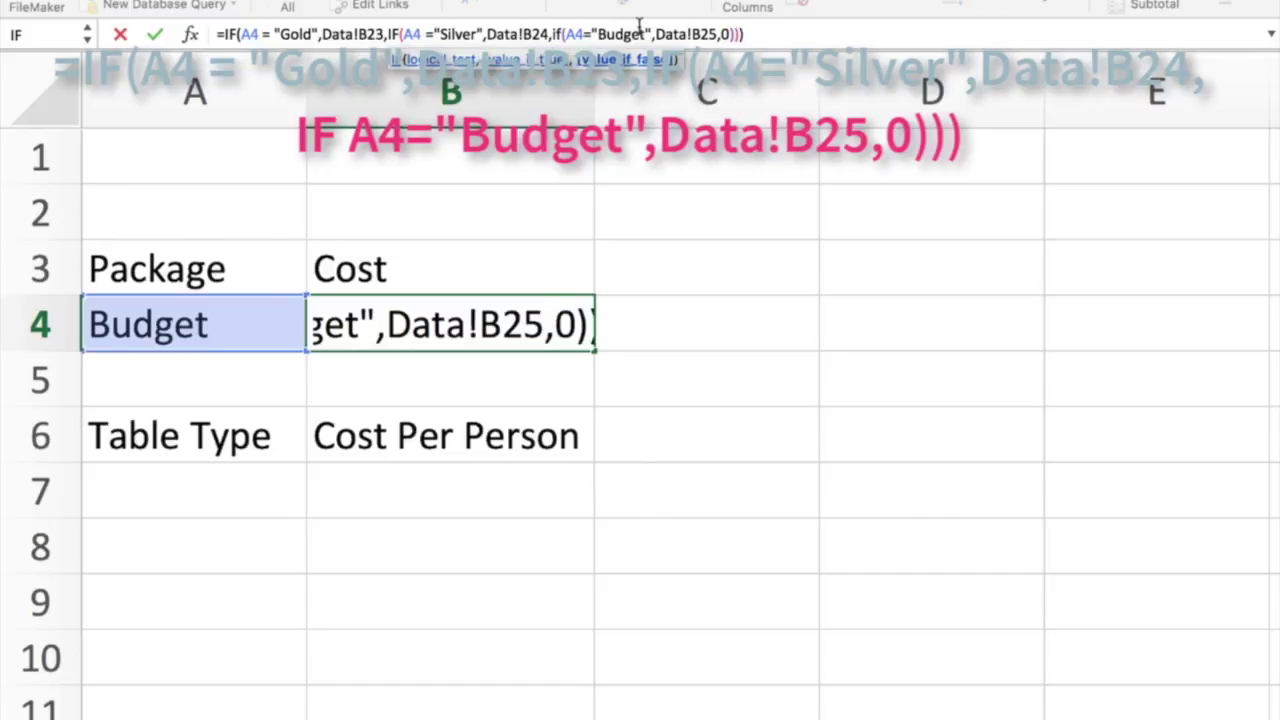
key(Return)
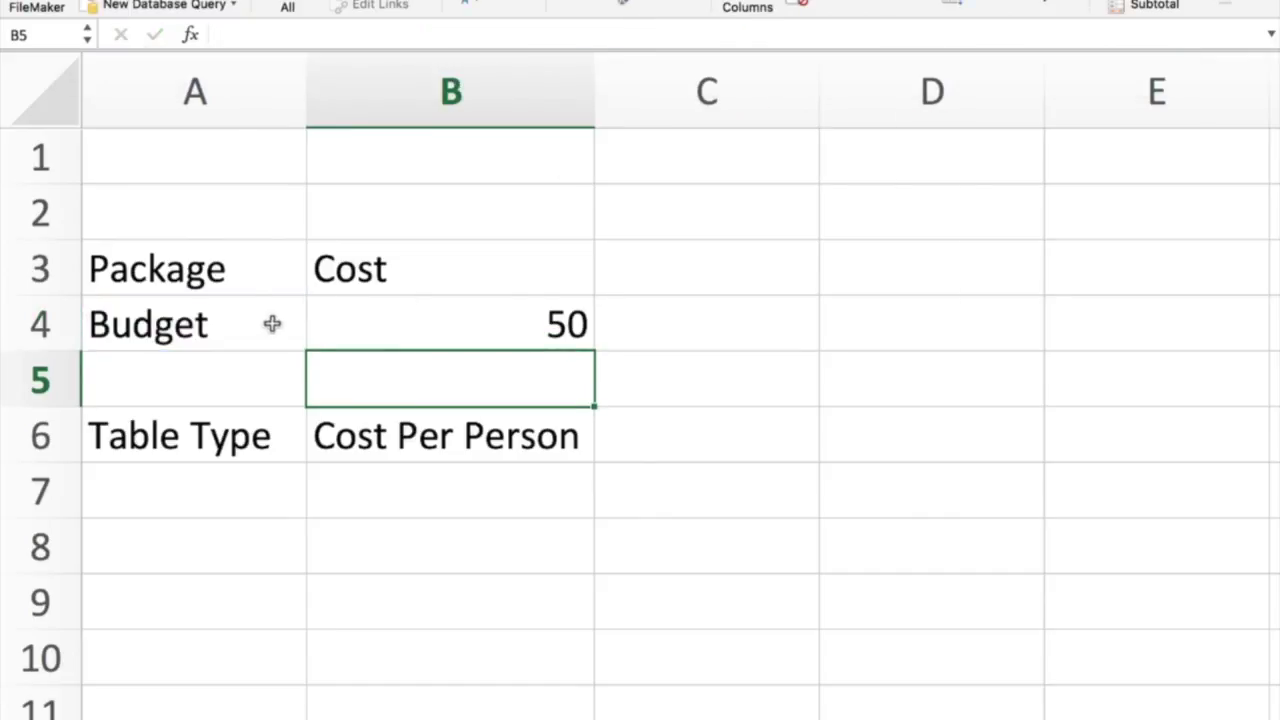
- Cycle A4 through Silver, Gold and Silver, confirming Cost shows 100 and 150
click(288, 332)
click(313, 338)
click(140, 381)
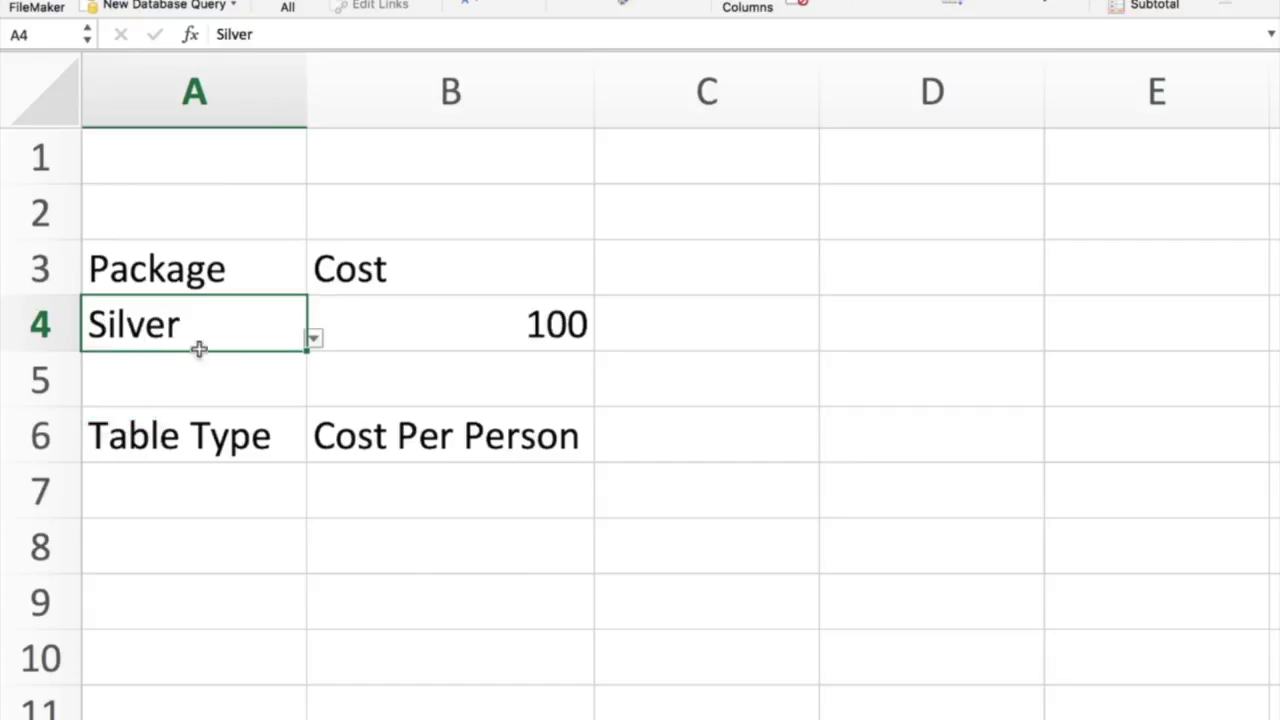
click(314, 340)
click(131, 363)
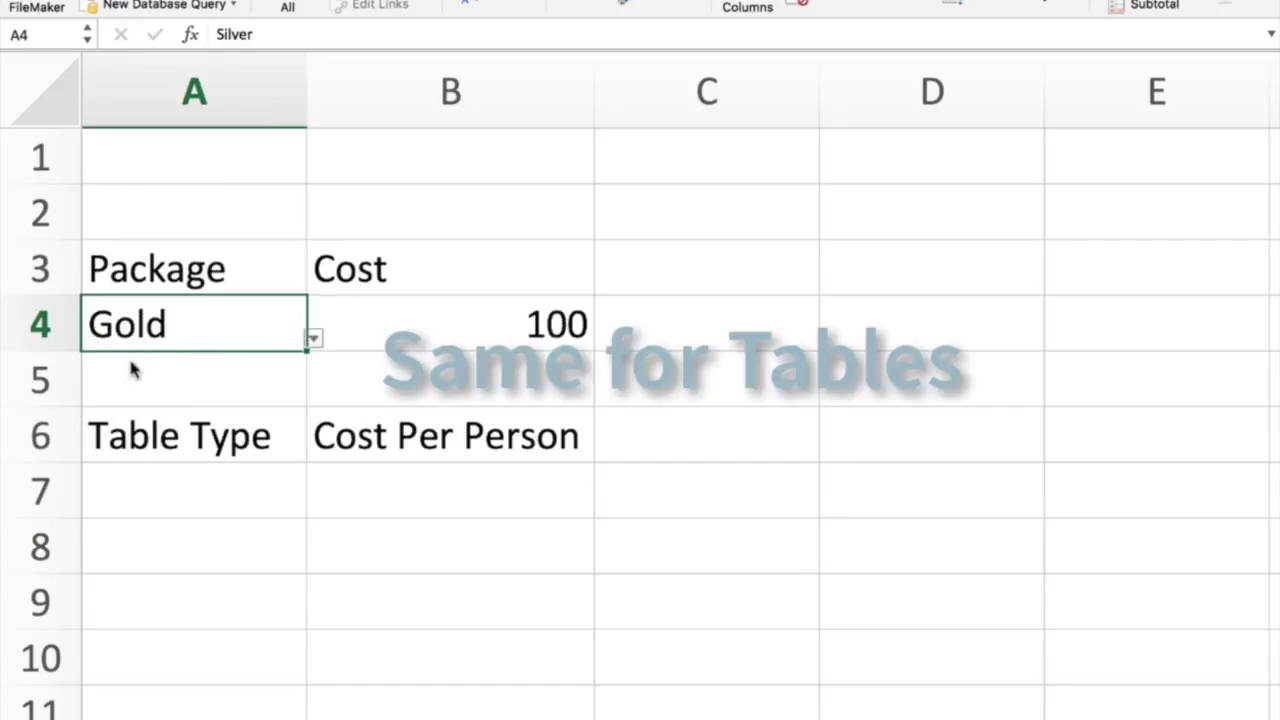
click(313, 340)
click(140, 383)
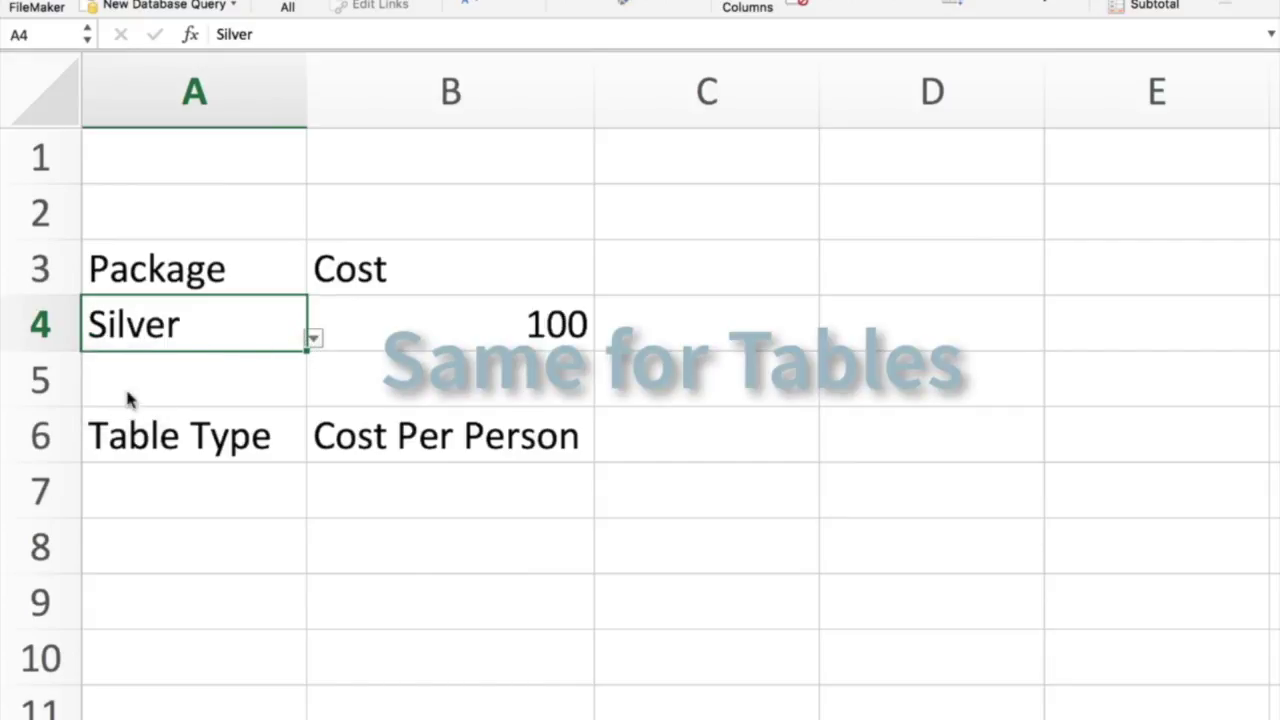
- Select the empty Table Type cell A7
click(200, 452)
click(197, 505)
click(463, 506)
click(262, 493)
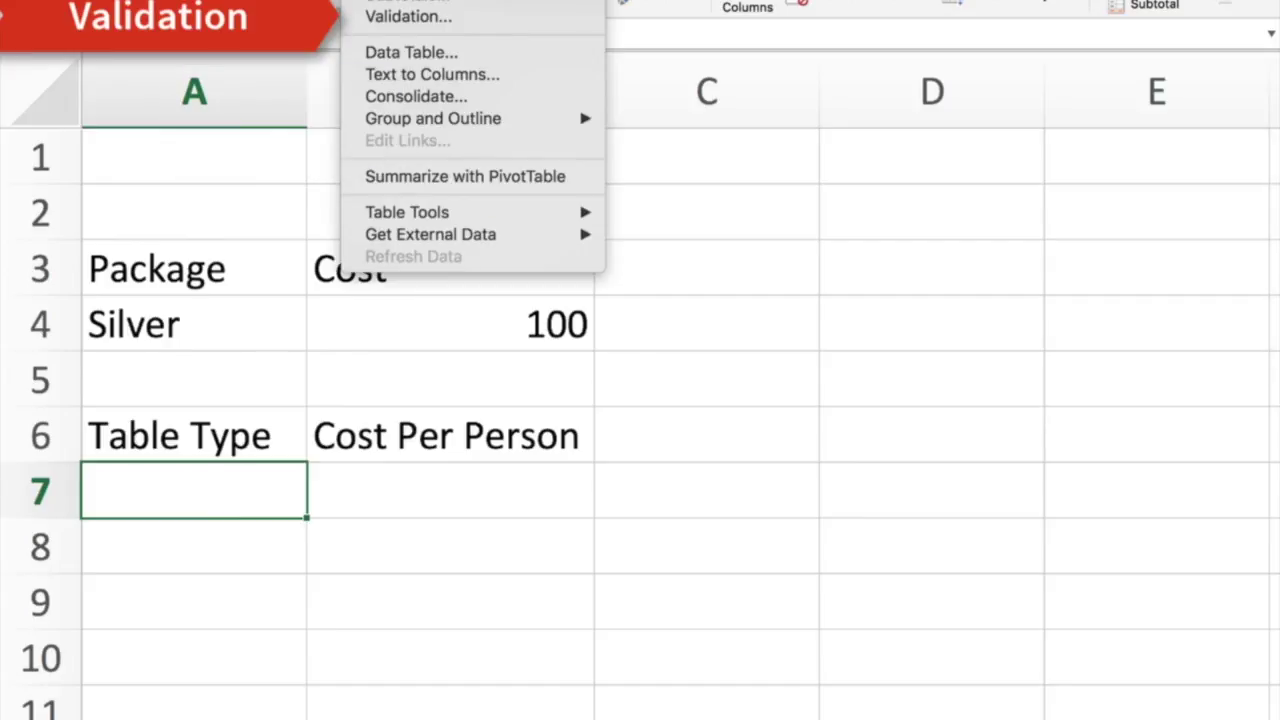
- Add a List validation to A7 sourced from Data!$B$17:$B$18 (Round, Rec) and check its dropdown
click(377, 16)
click(732, 210)
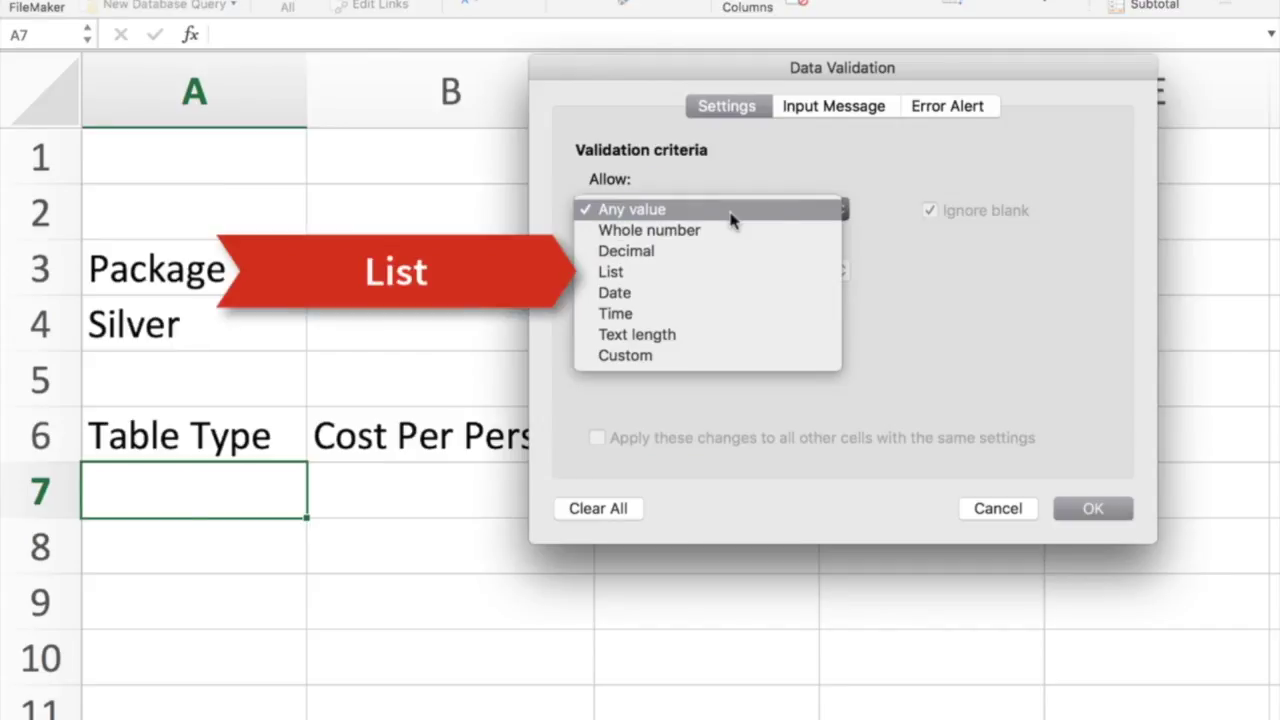
click(720, 271)
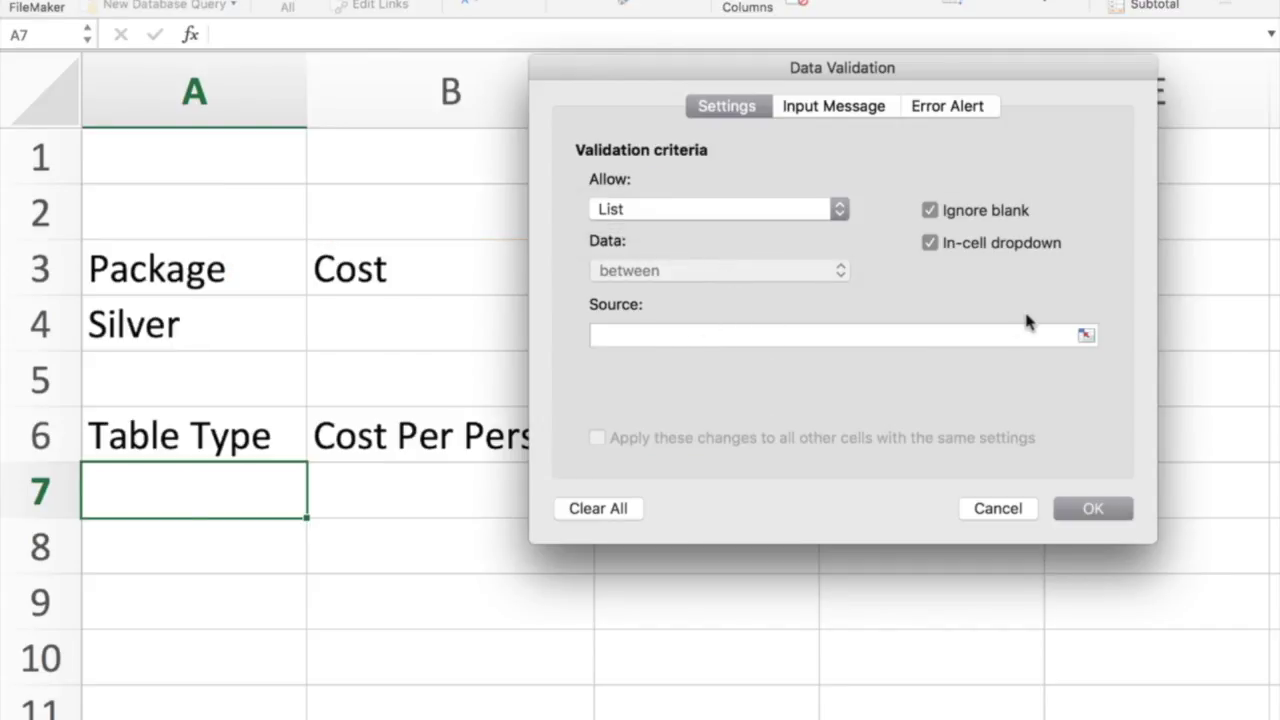
click(1086, 334)
key(ctrl+Page_Down)
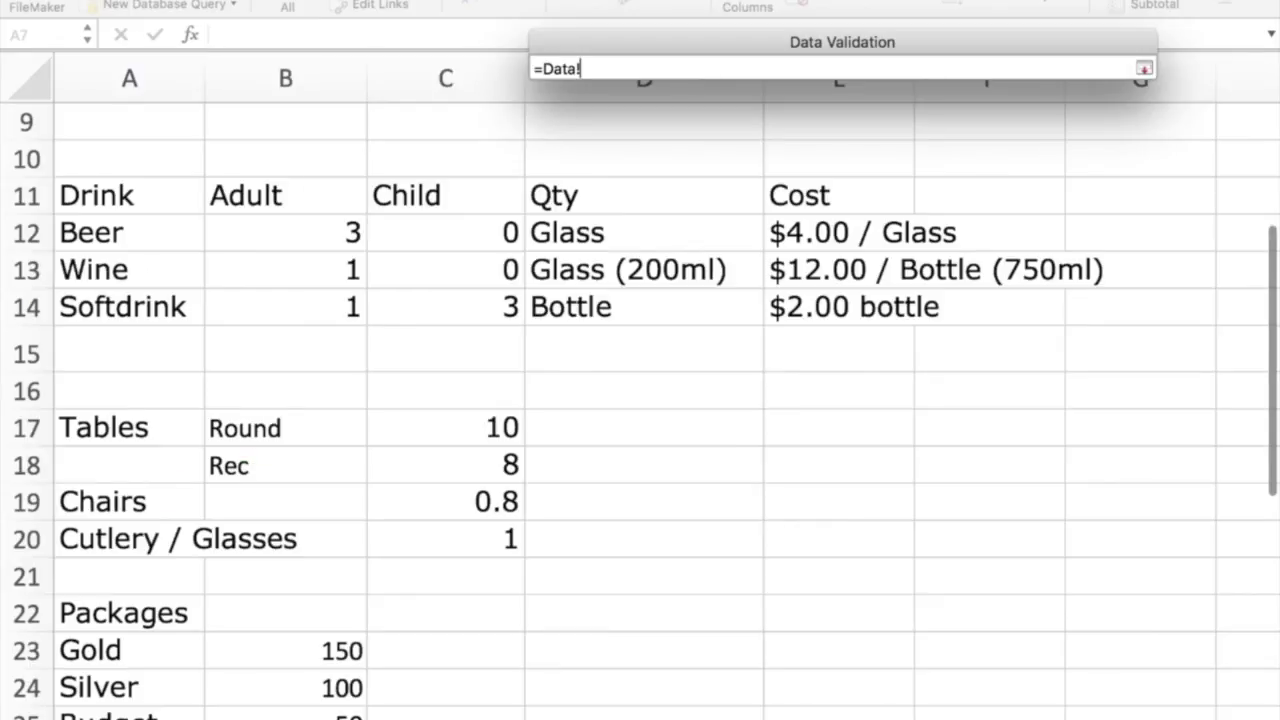
drag(251, 424, 253, 462)
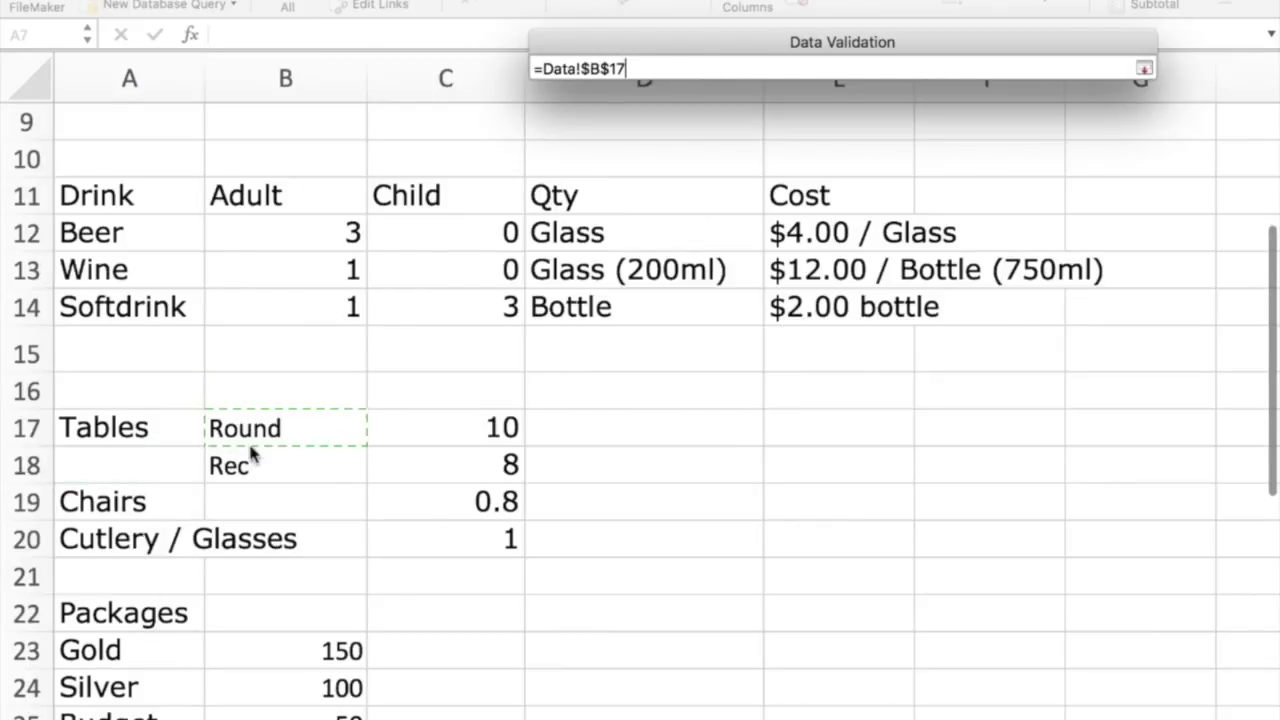
key(Return)
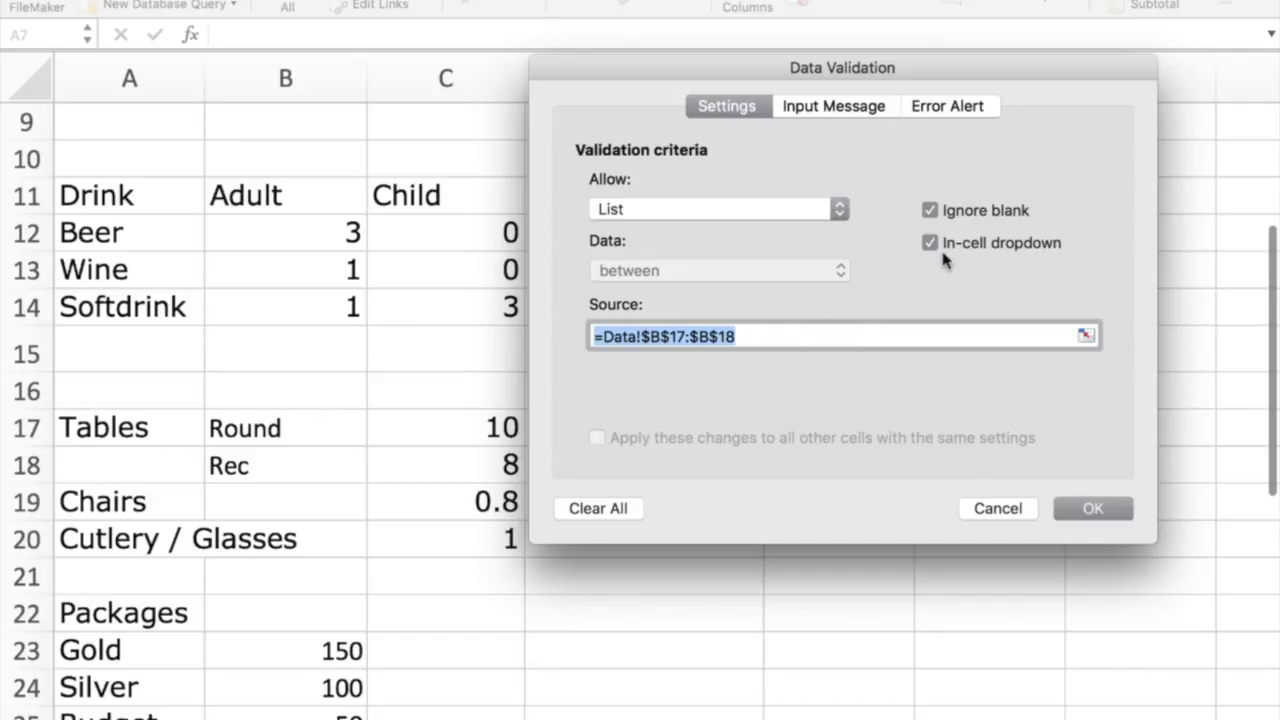
click(1066, 507)
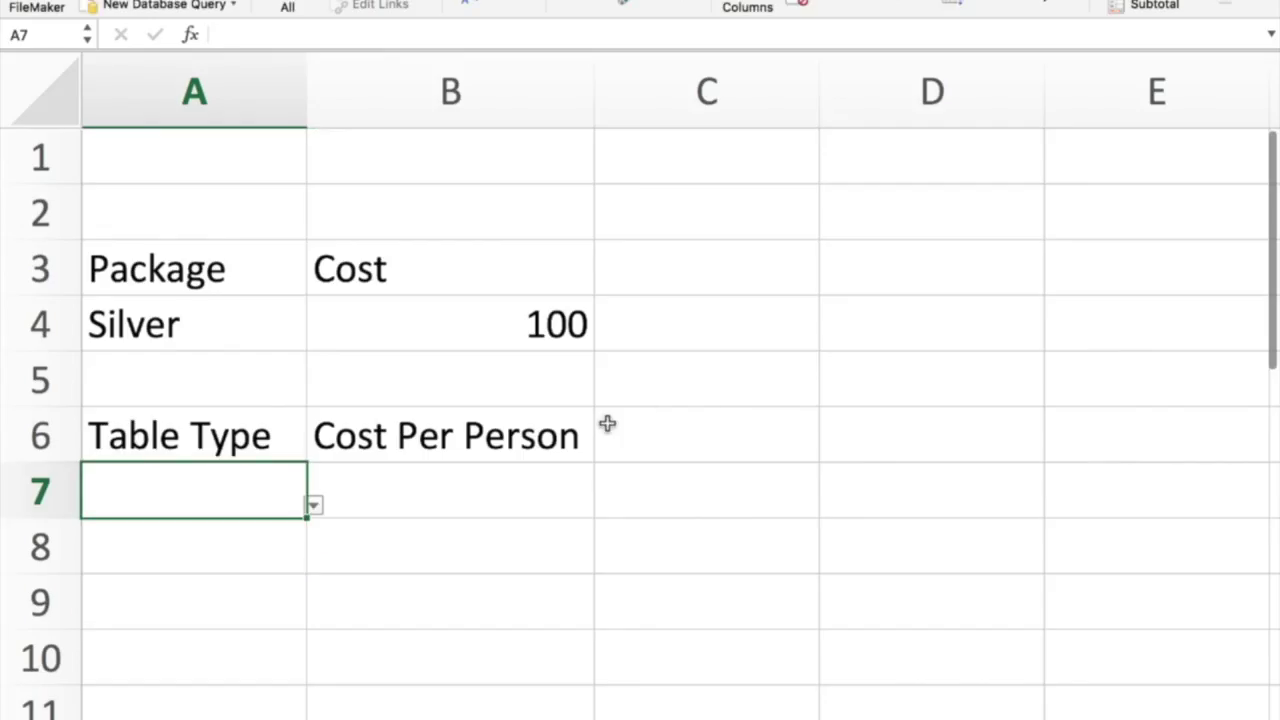
click(313, 508)
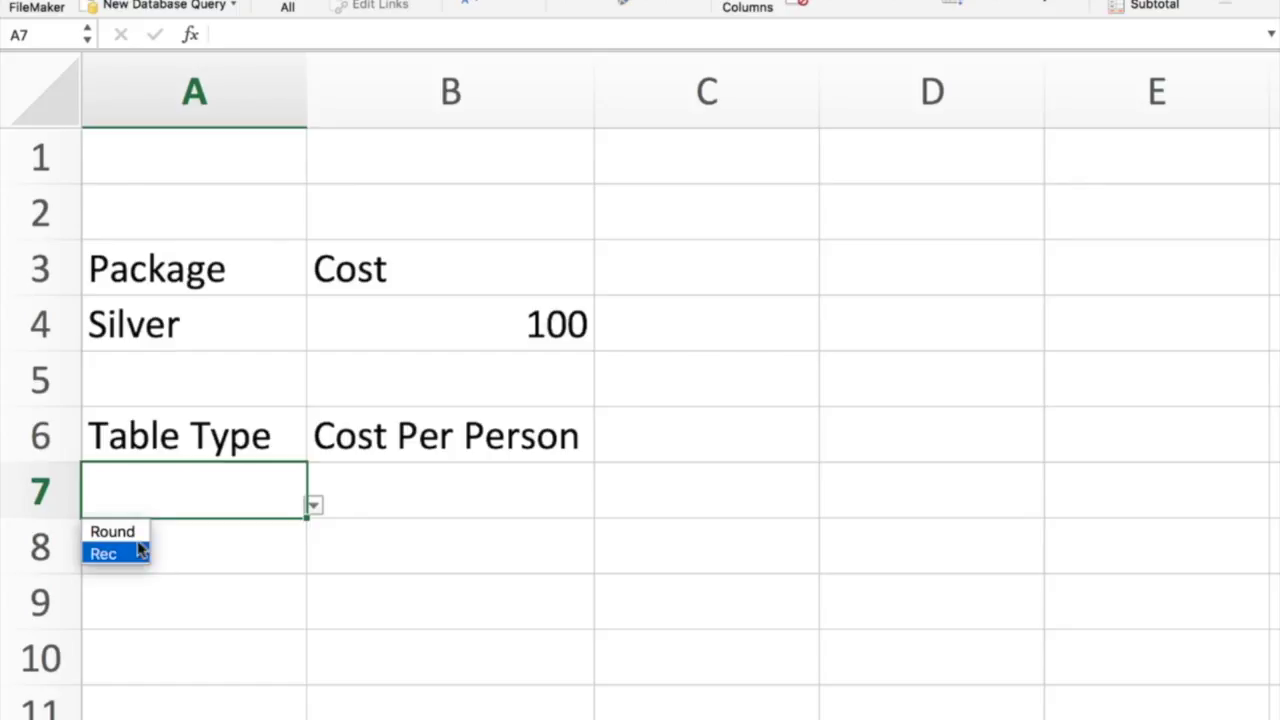
key(Escape)
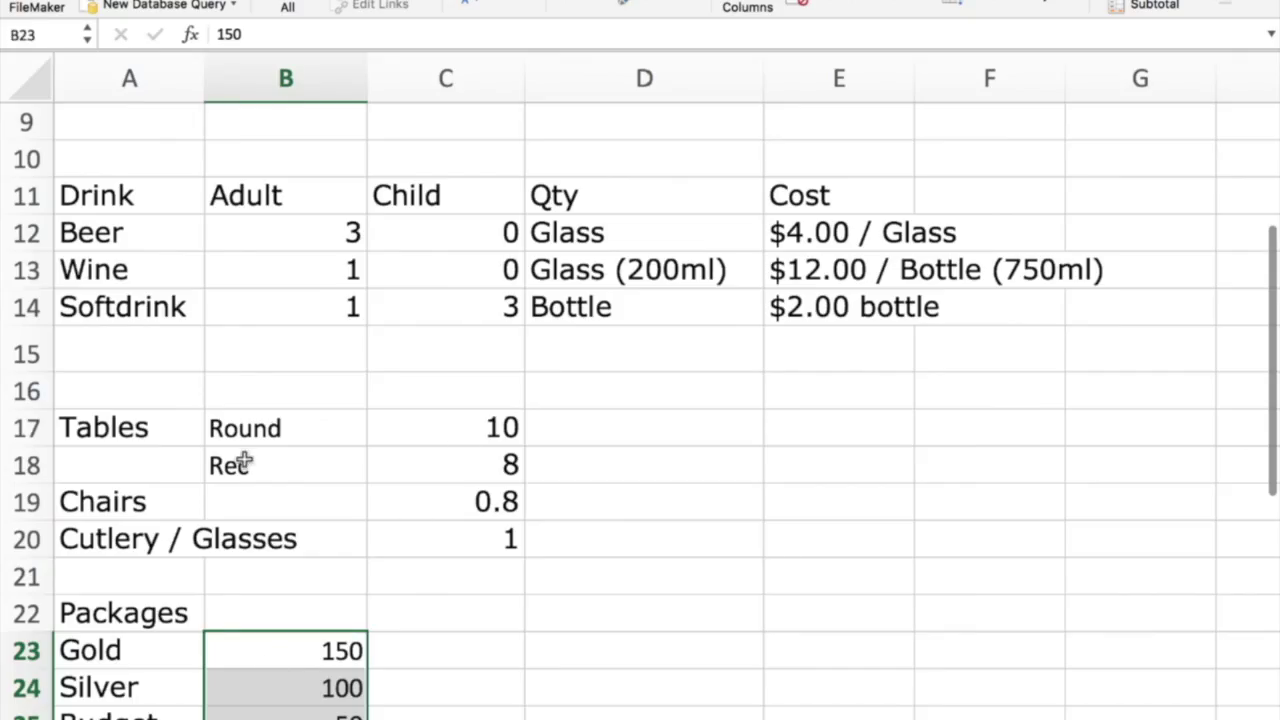
- Replace Rec with Square in Data!B18 and check that the A7 dropdown lists it
click(254, 437)
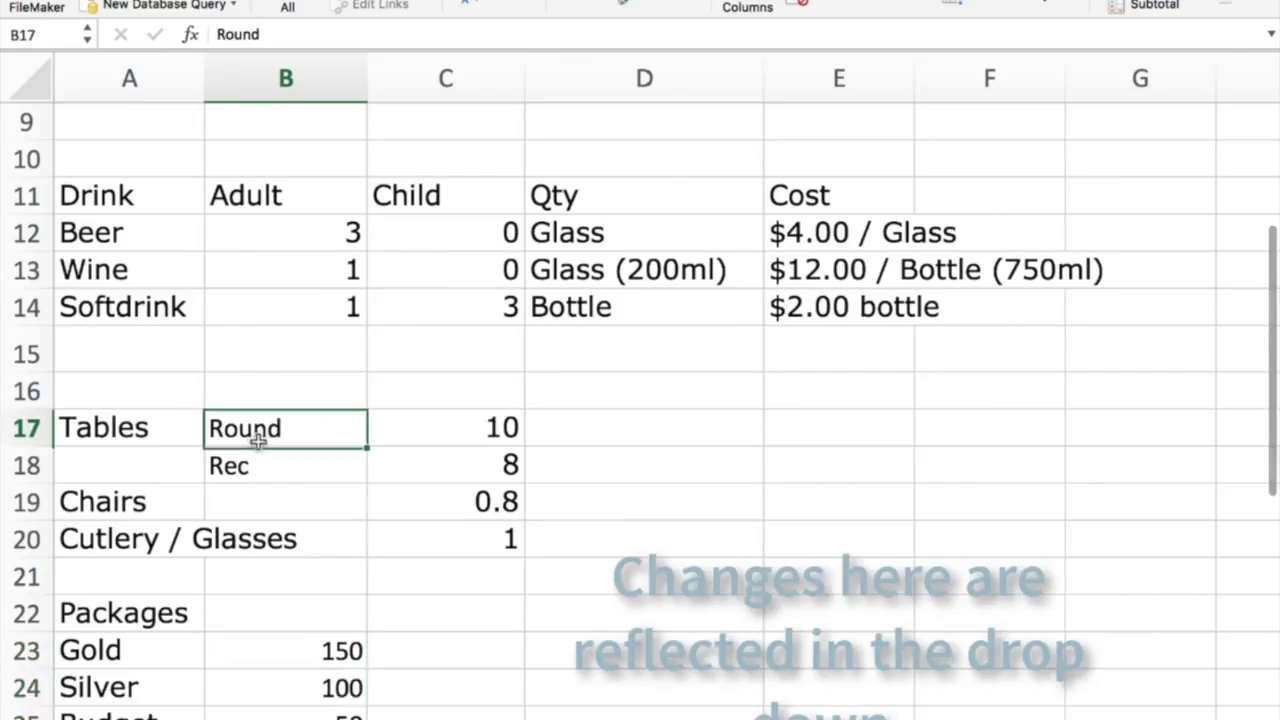
click(254, 465)
text(Rec)
key(BackSpace)
key(BackSpace)
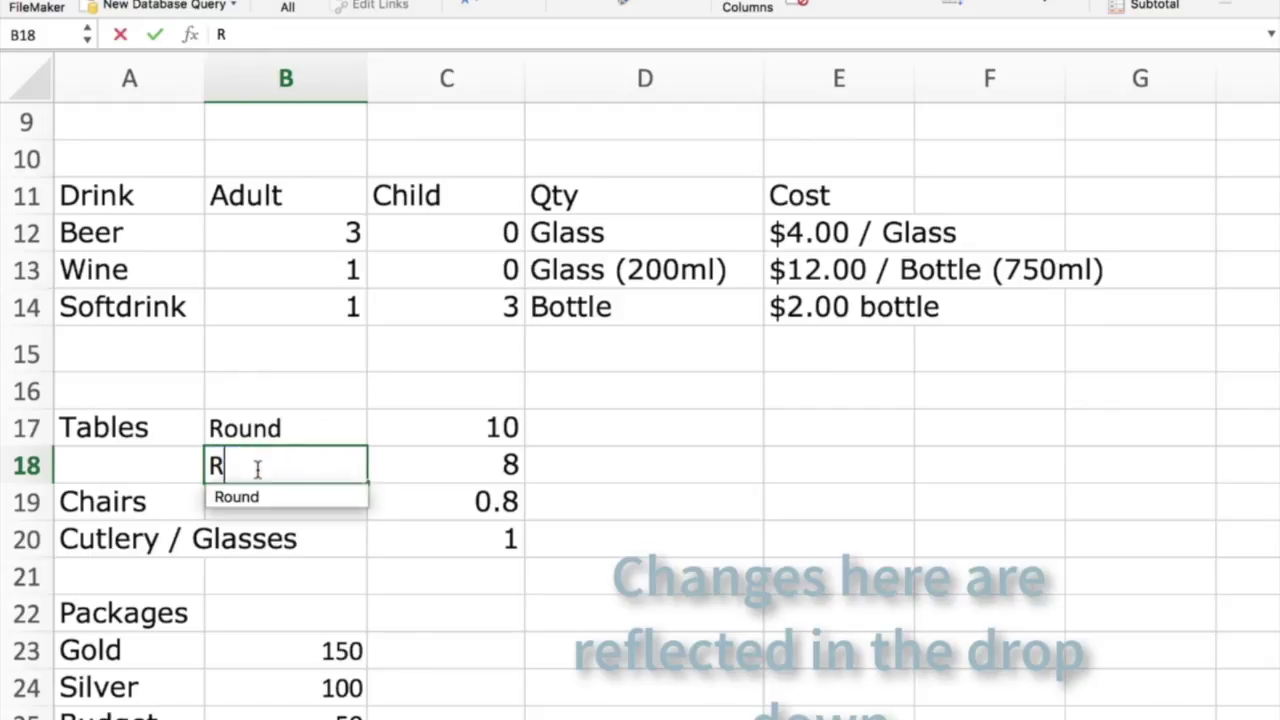
key(BackSpace)
text(quare)
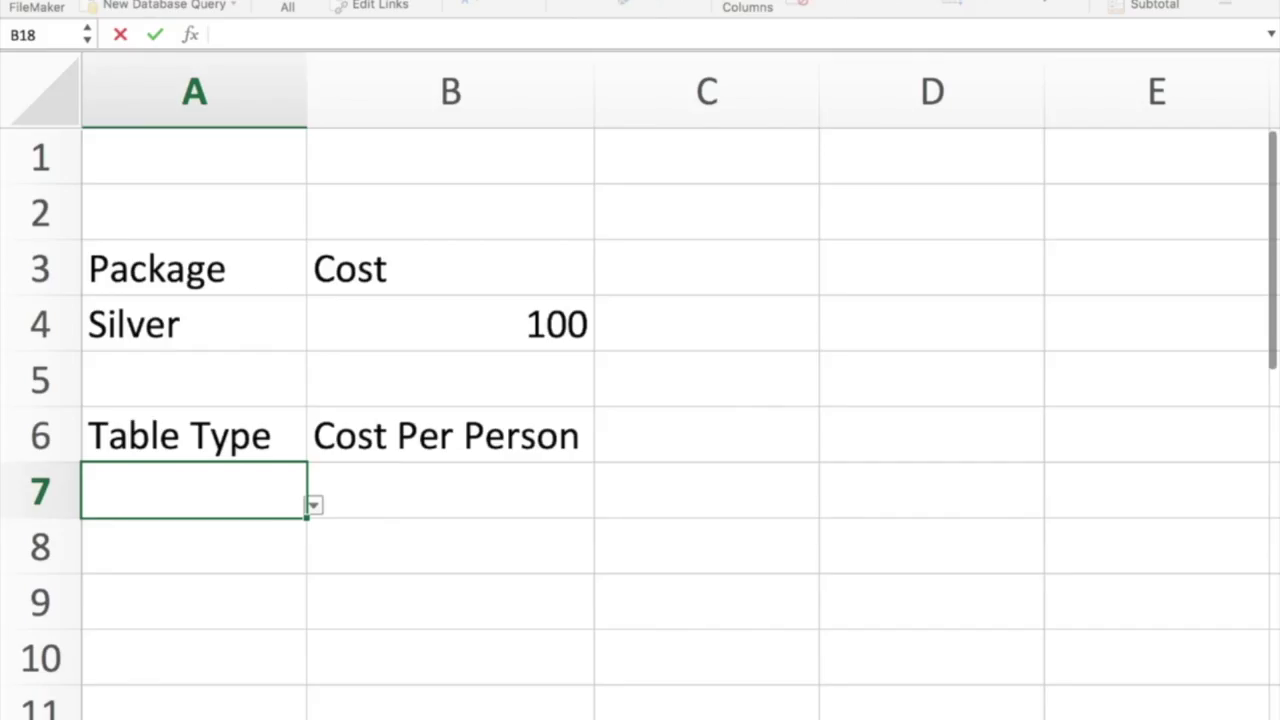
click(312, 506)
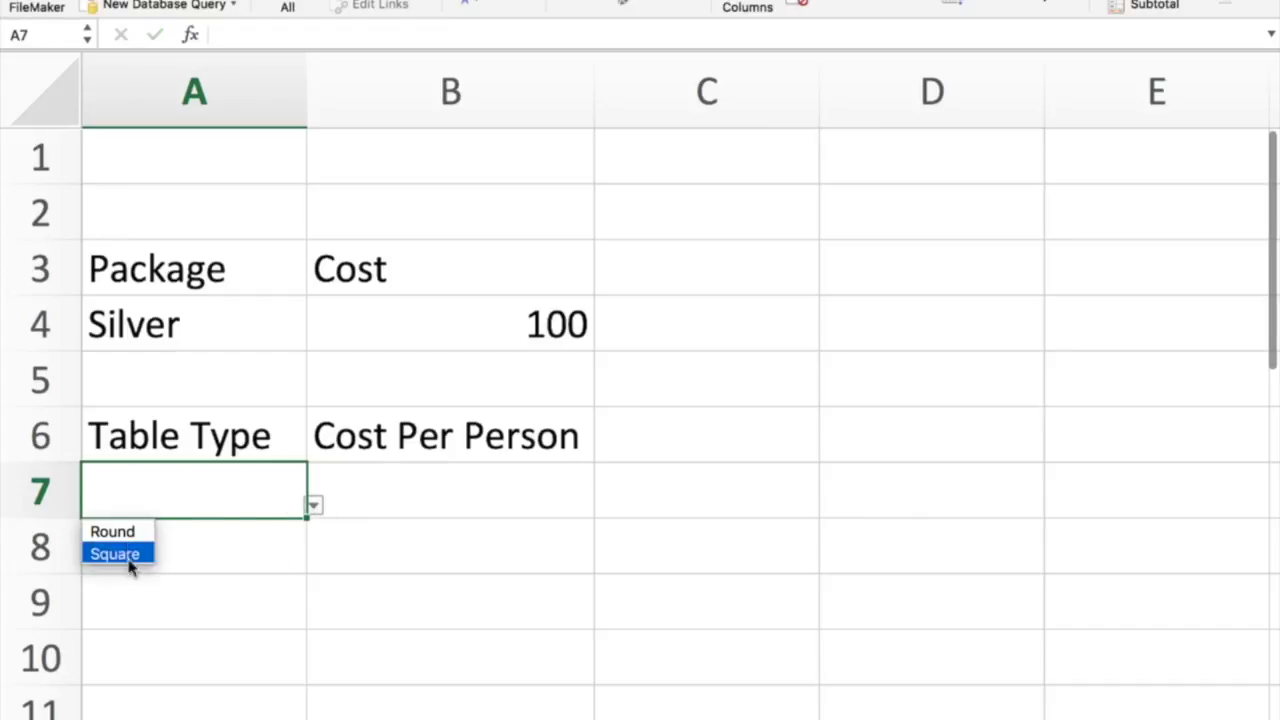
- Pick Square from the Table Type dropdown in A7, then select B7
key(Escape)
click(389, 489)
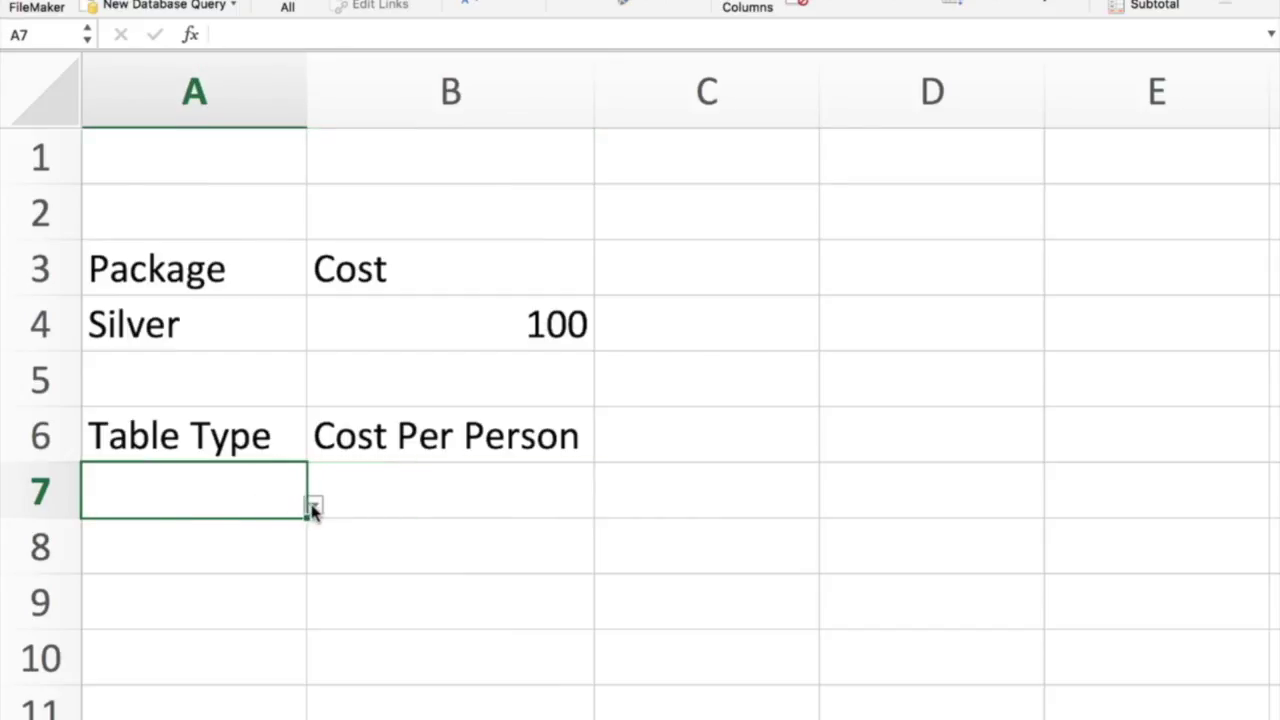
click(314, 506)
click(150, 551)
click(413, 501)
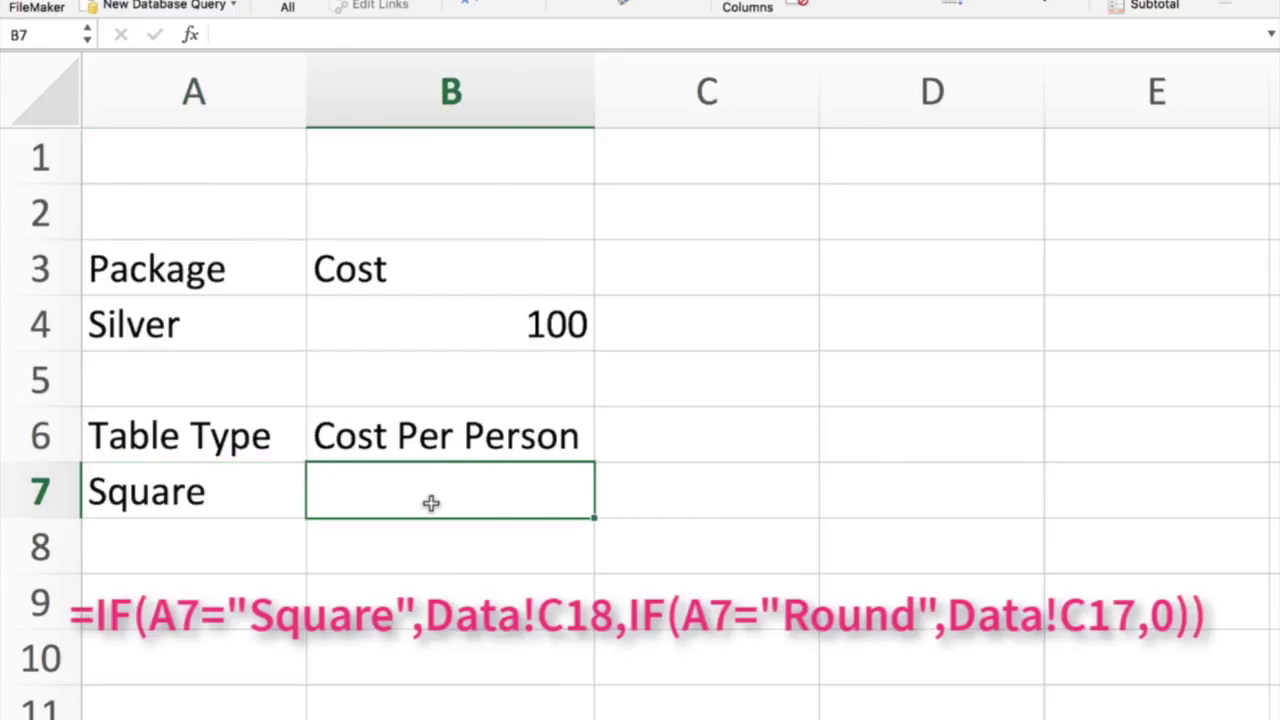
- Enter =IF(A7="Square",Data!C18,IF(A7="Round",Data!C19,0)) in Cost Per Person cell B7
double_click(431, 503)
text(=if()
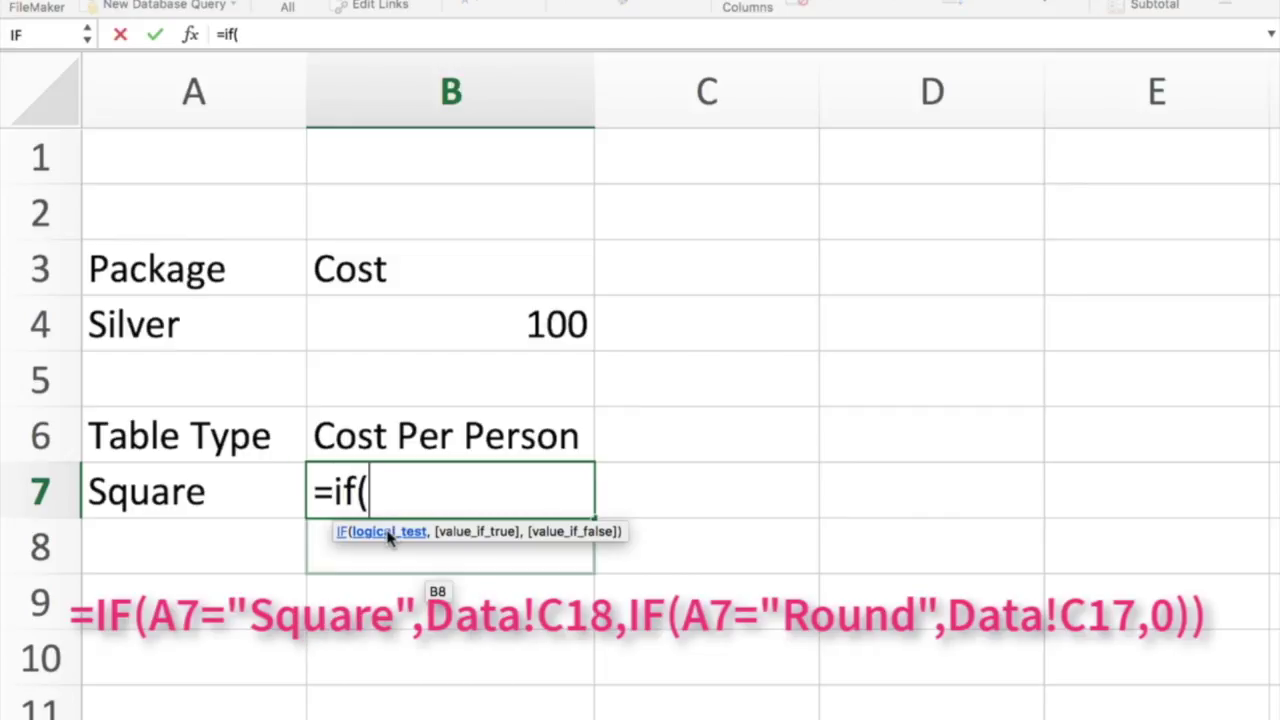
click(158, 487)
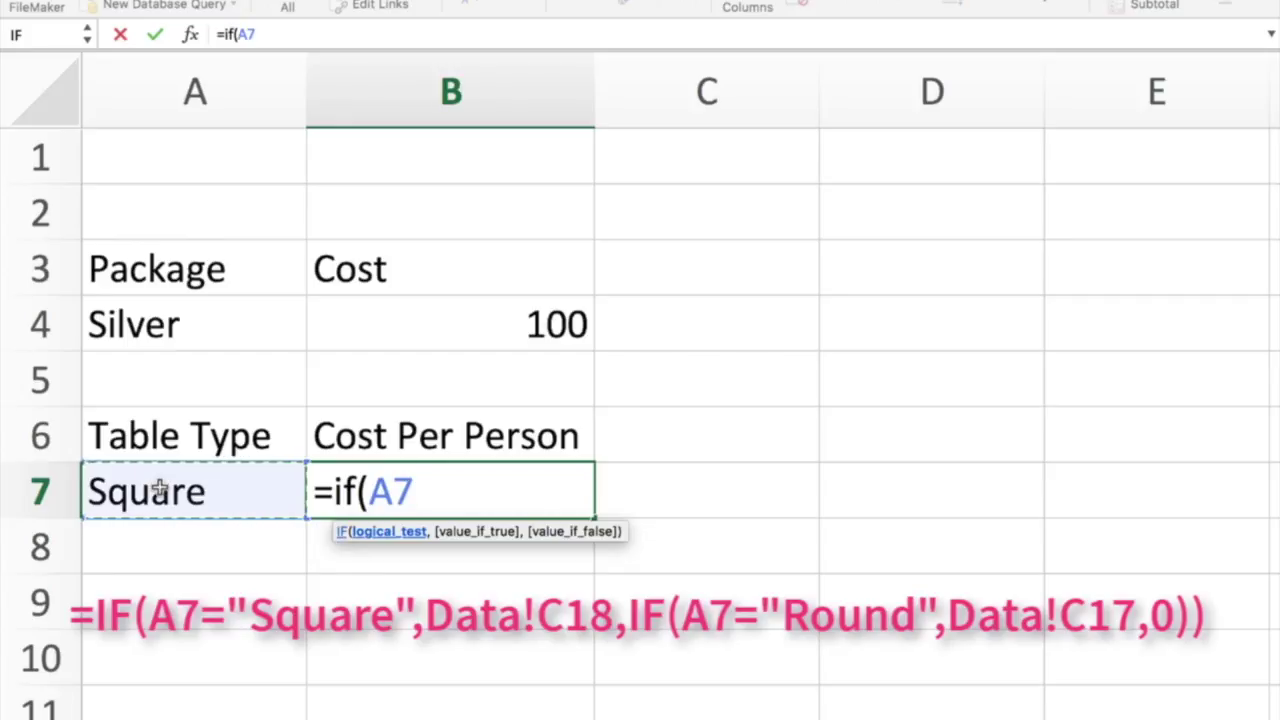
text(="Square",)
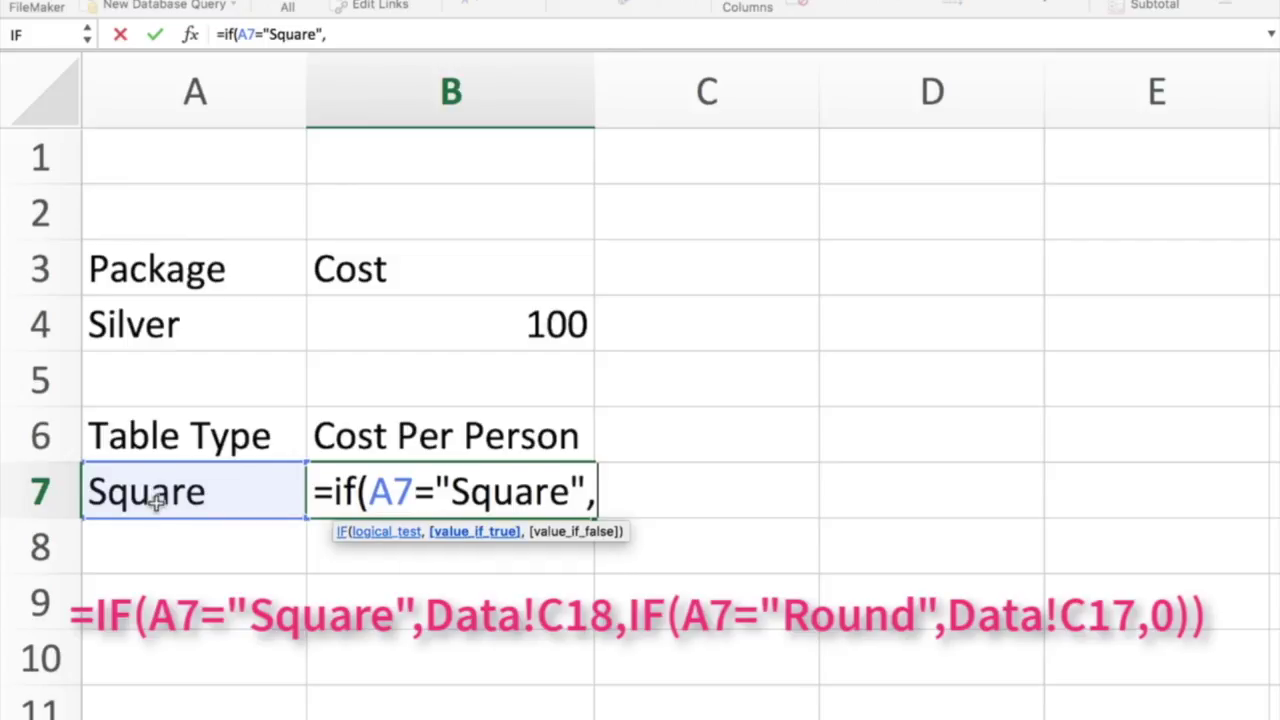
key(ctrl+Page_Down)
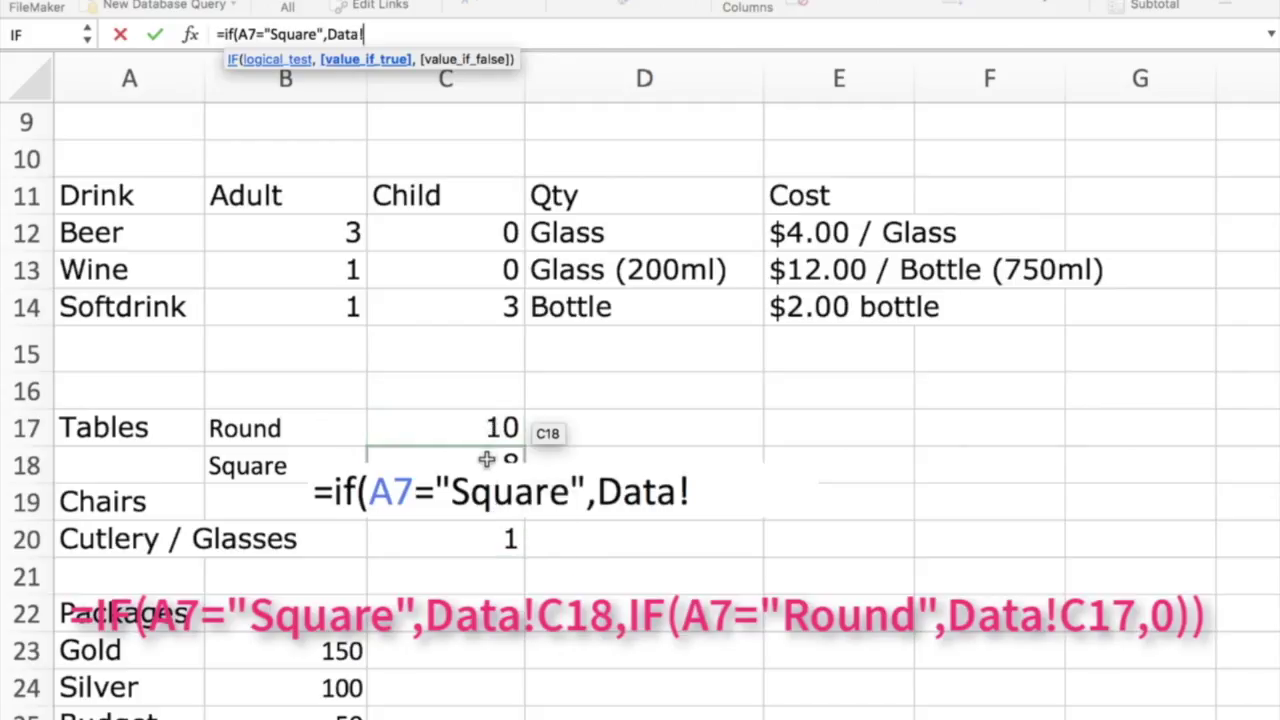
click(486, 459)
text(,)
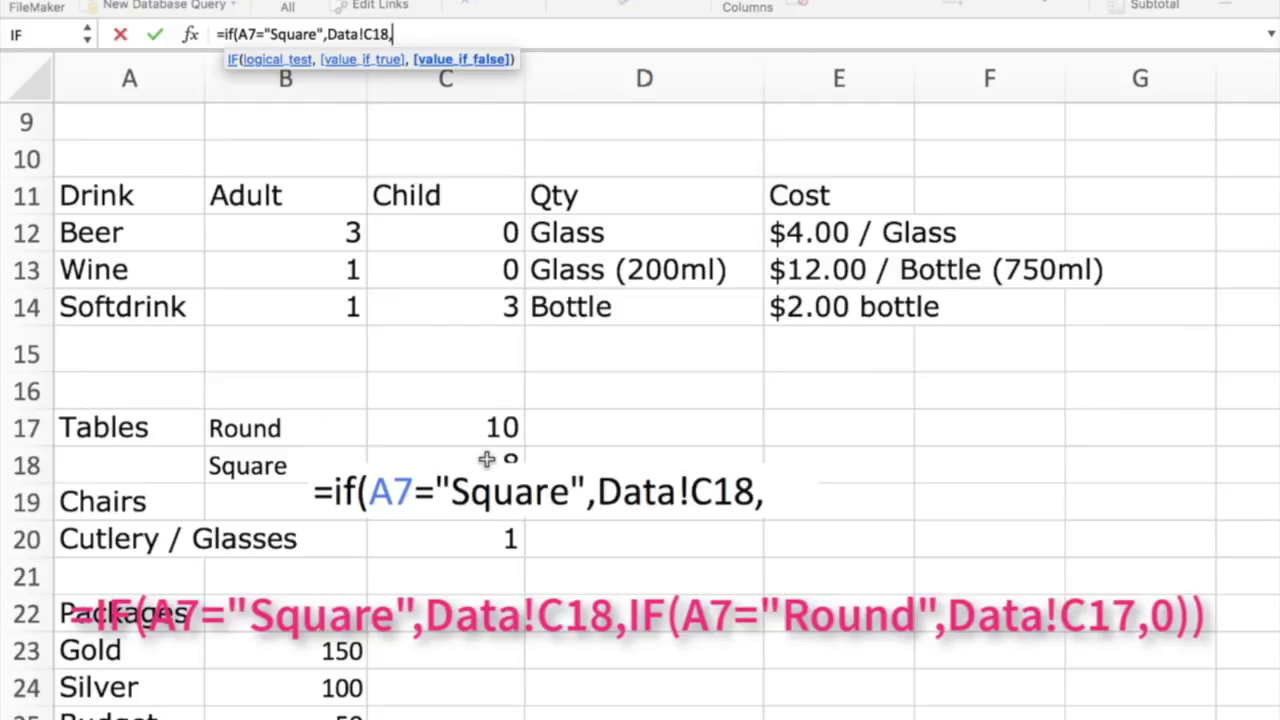
text(IF)
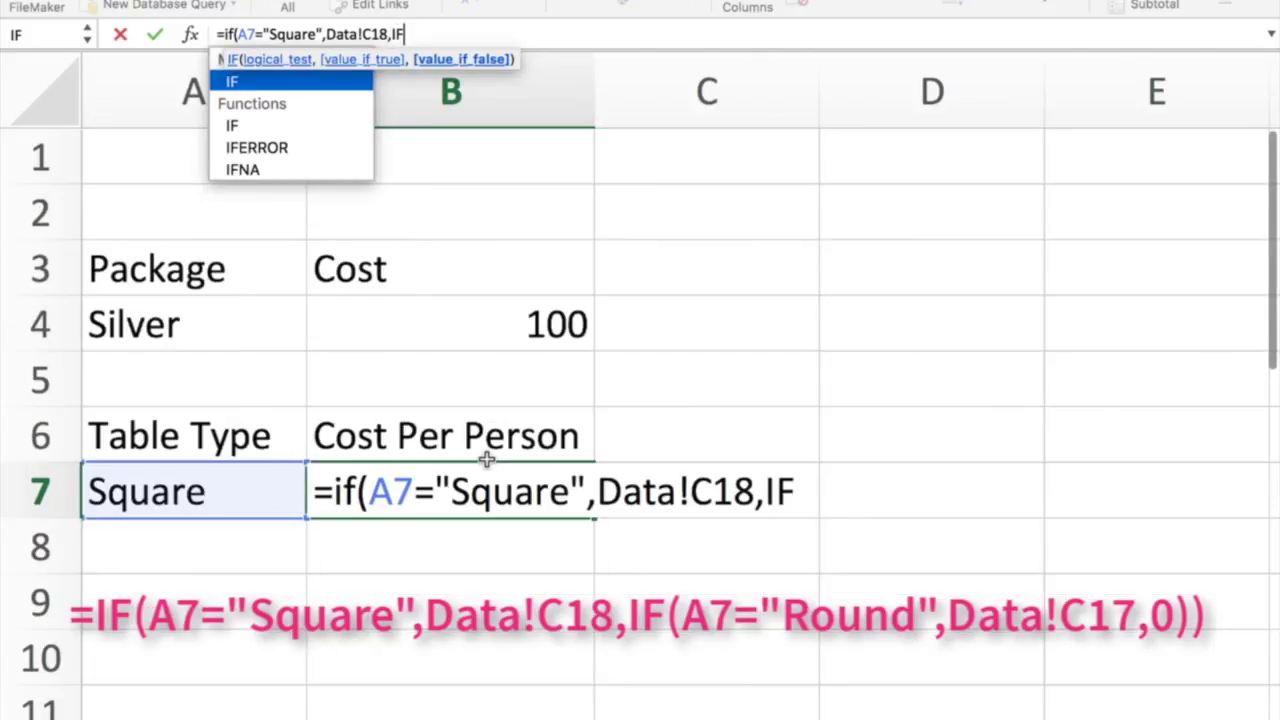
text(()
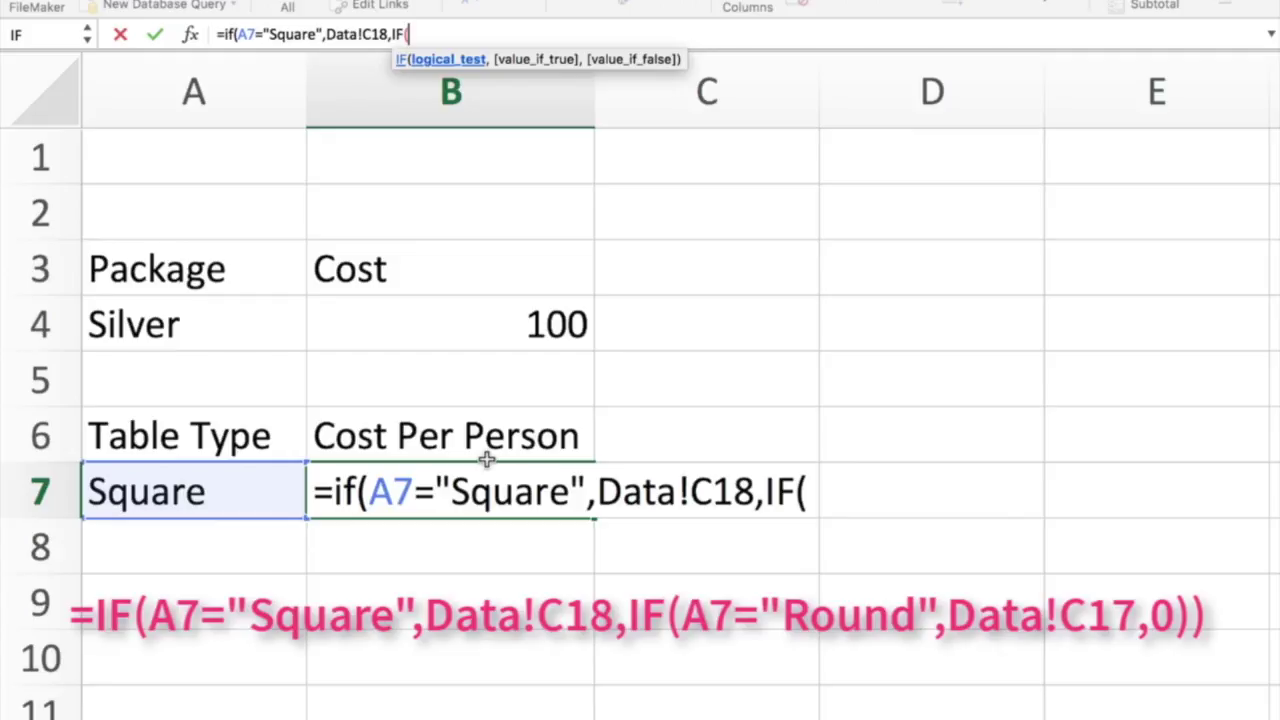
text(A7)
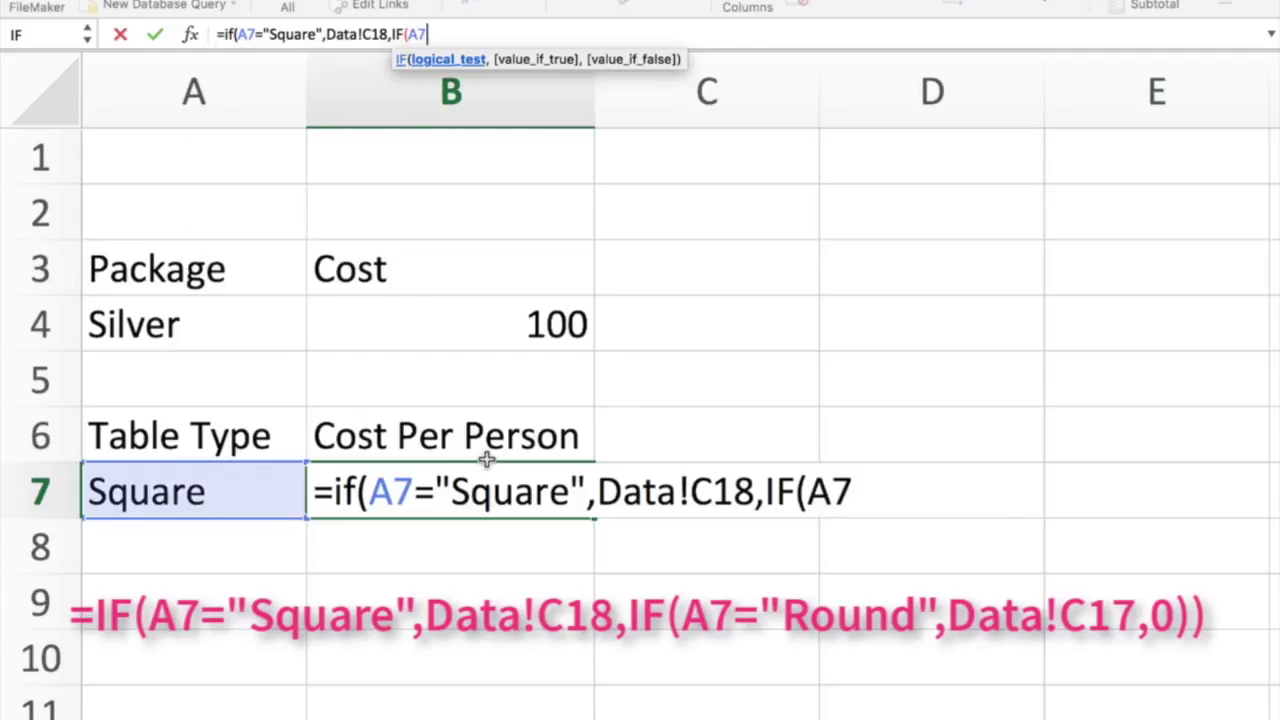
text(="Round)
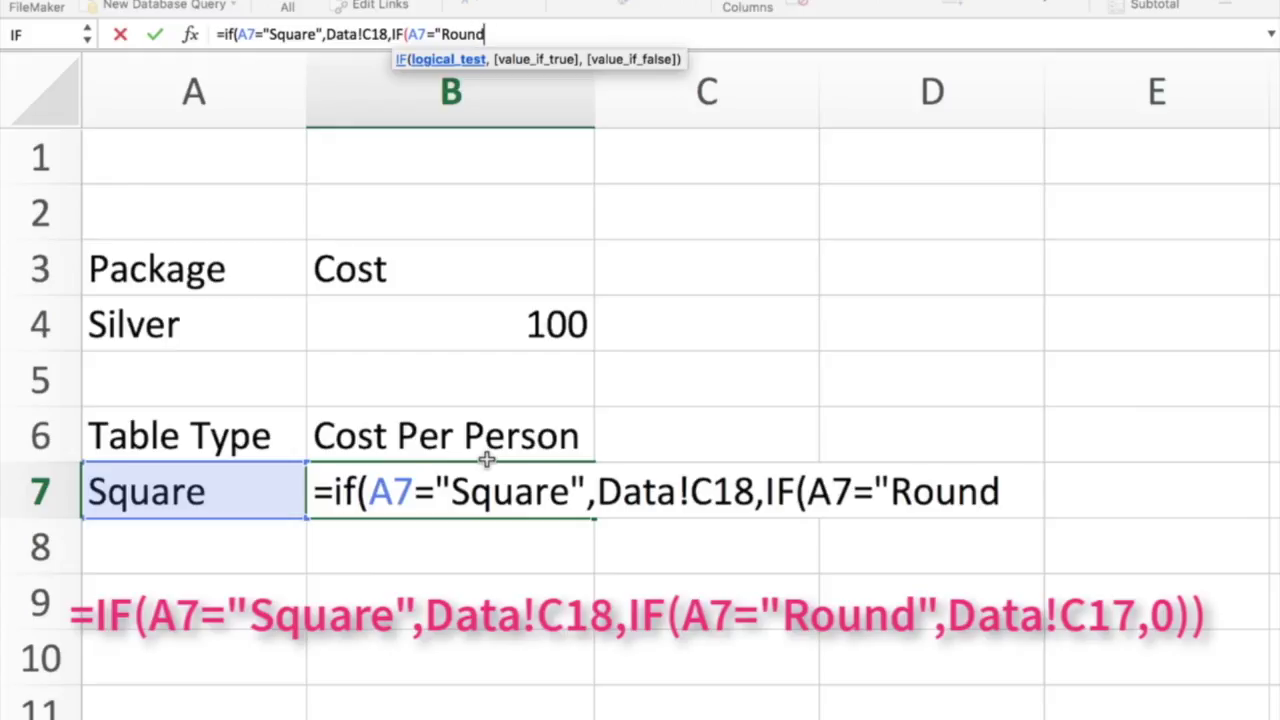
text(",)
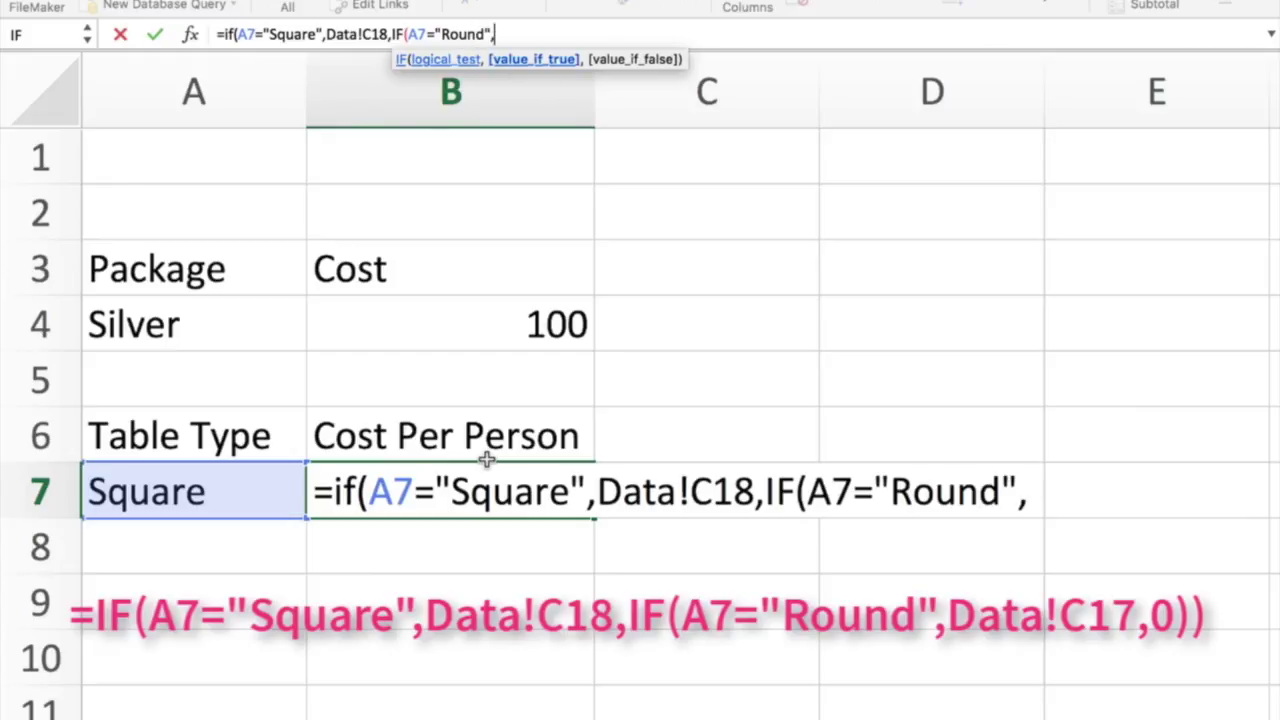
text(D)
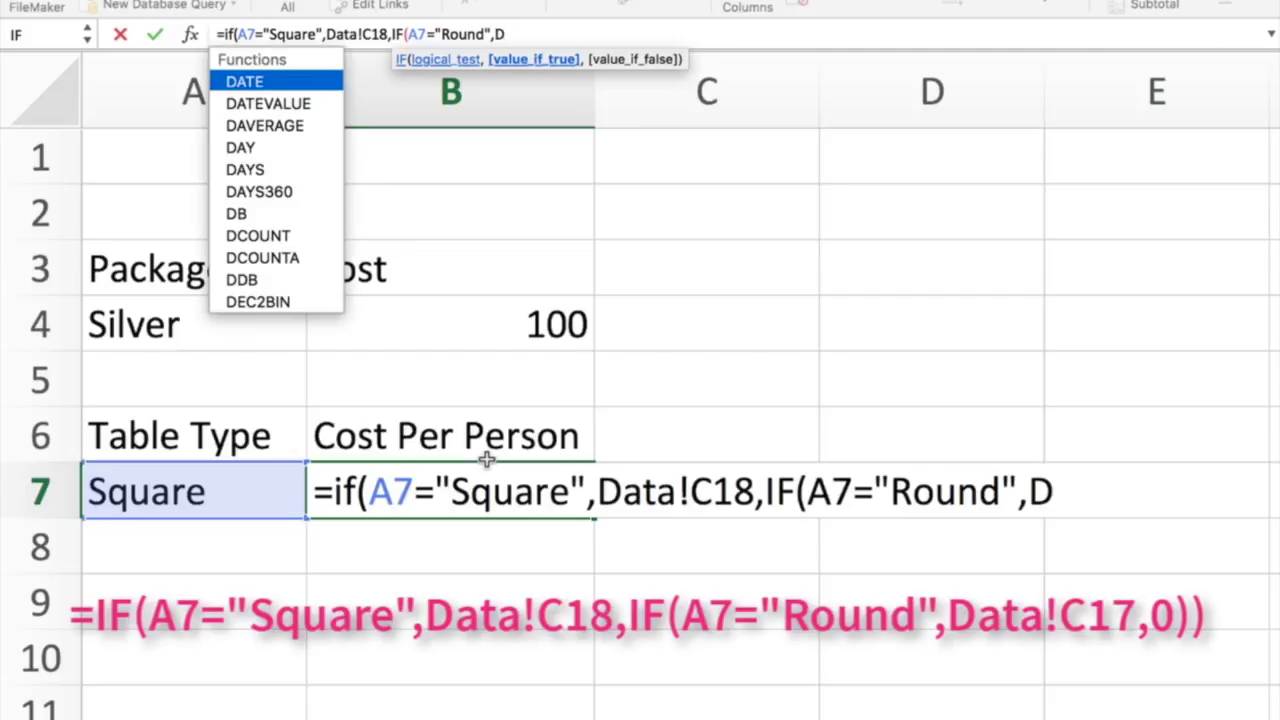
text(ata)
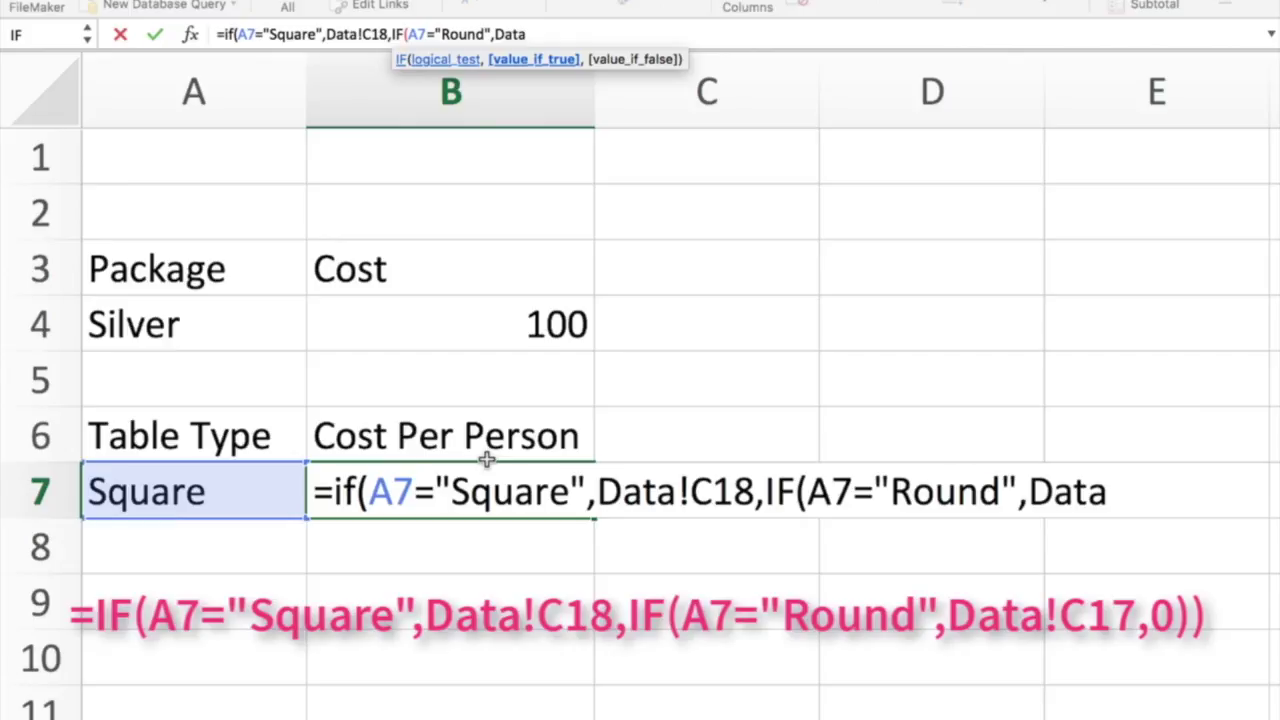
text(C19)
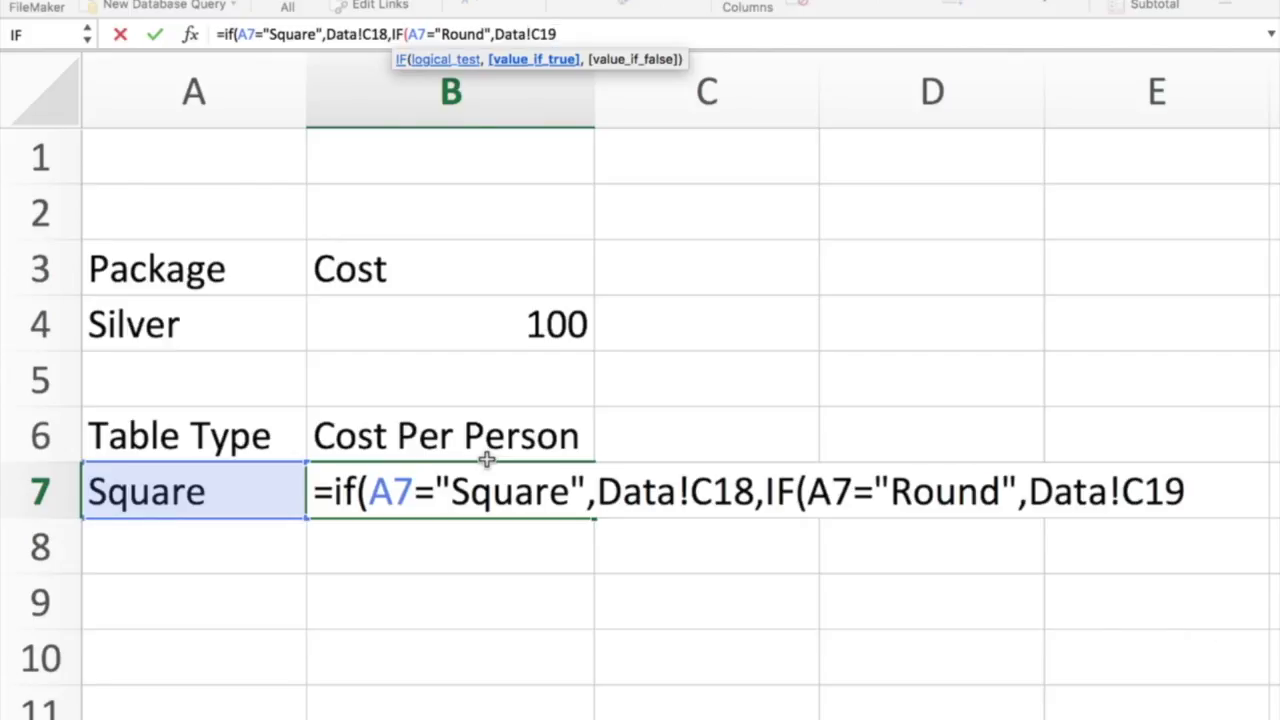
text(,)
text(-)
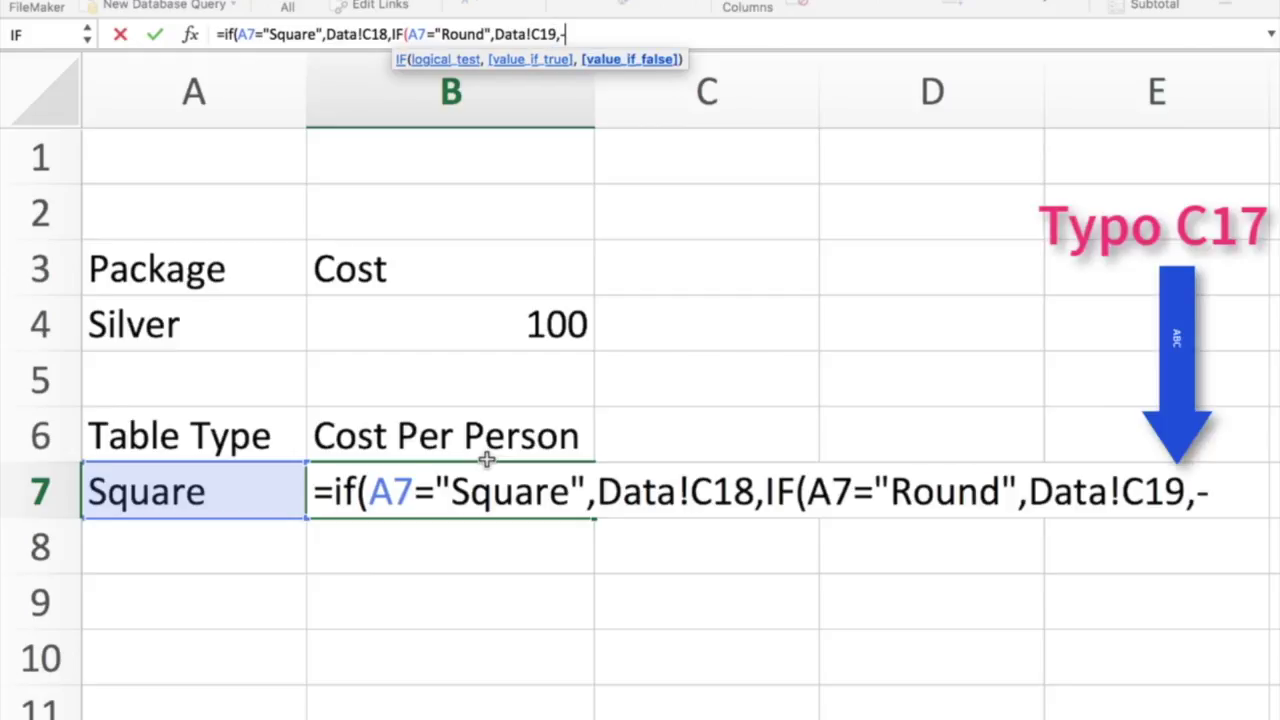
key(BackSpace)
text(0))
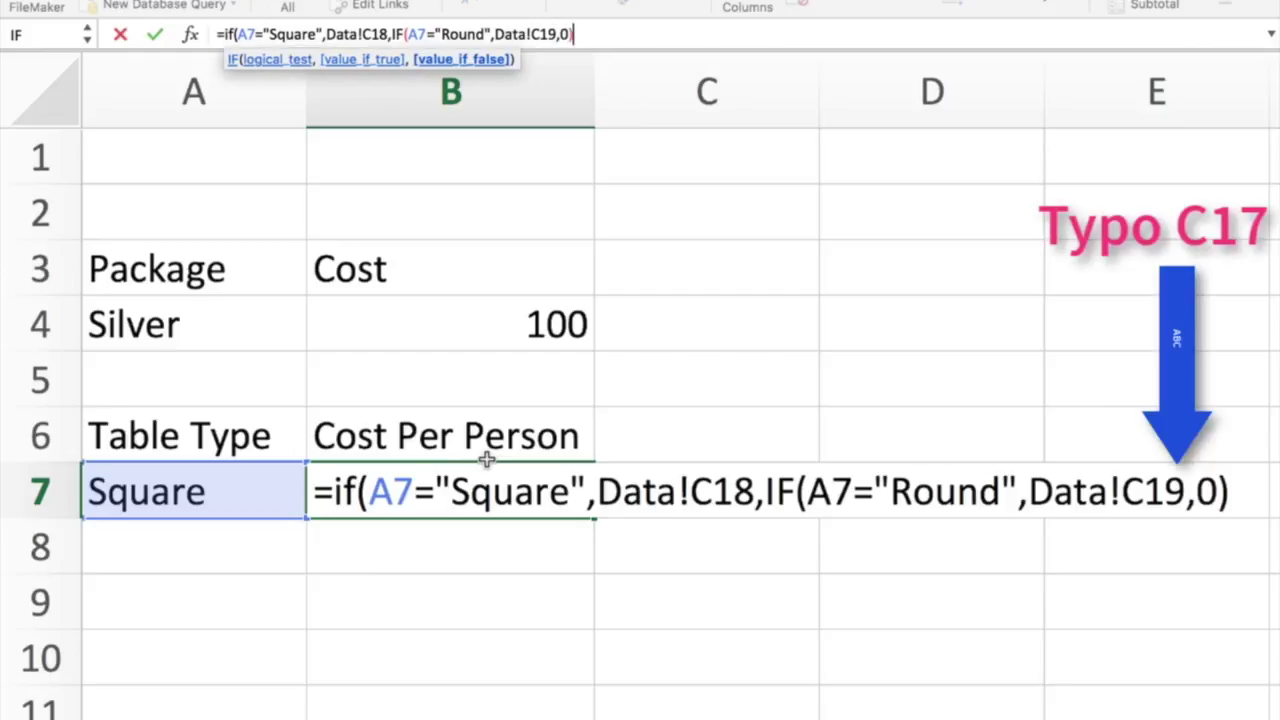
text())
key(Return)
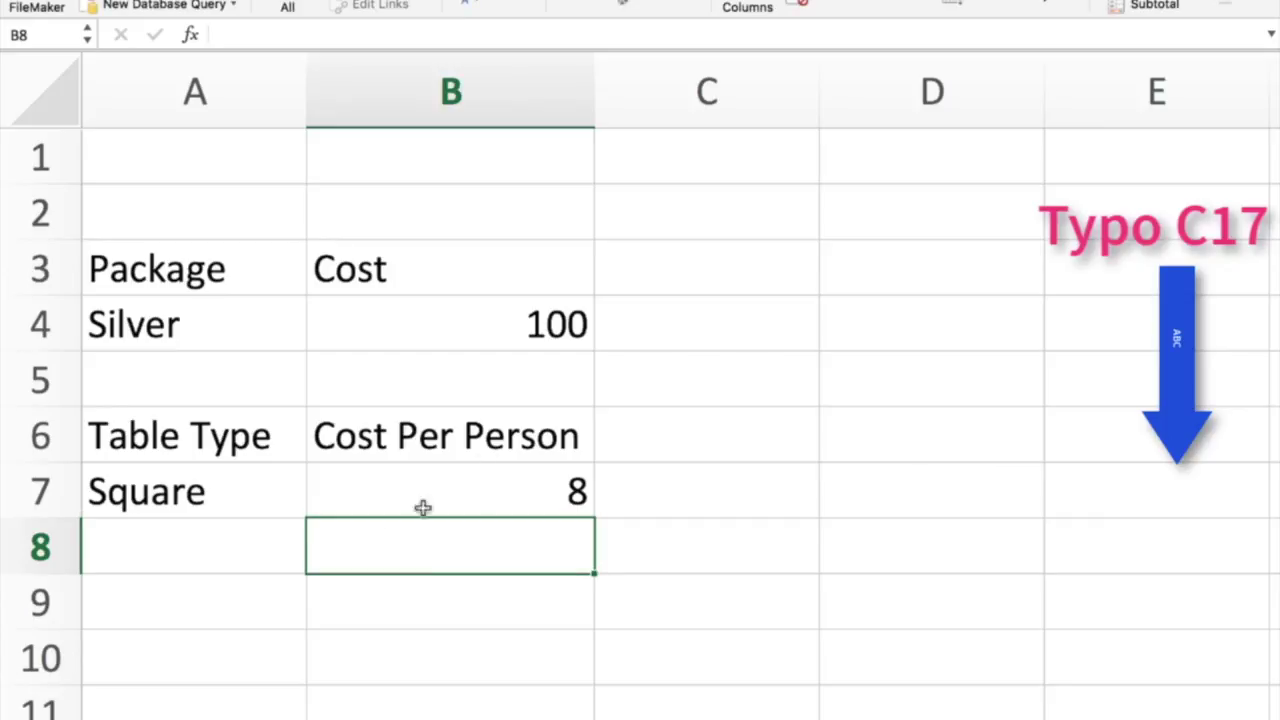
- Set A7 to Round, check B7's formula result, and view the Data sheet
click(313, 505)
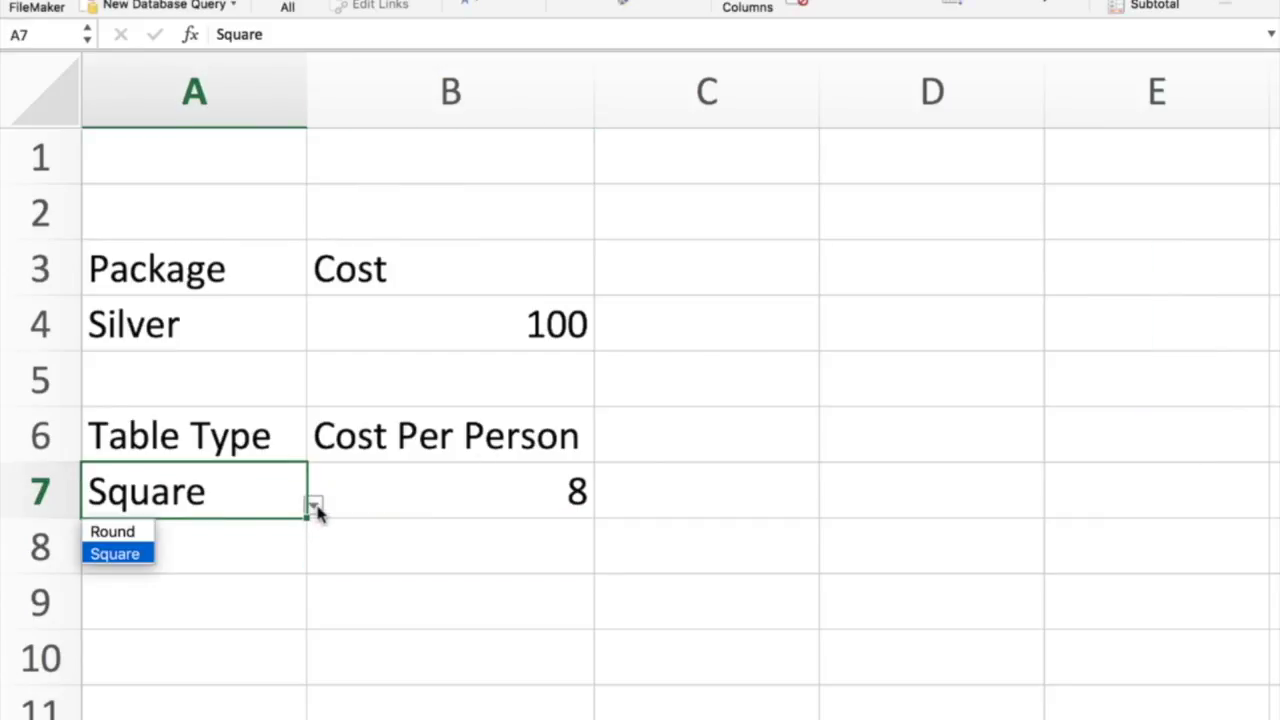
click(138, 533)
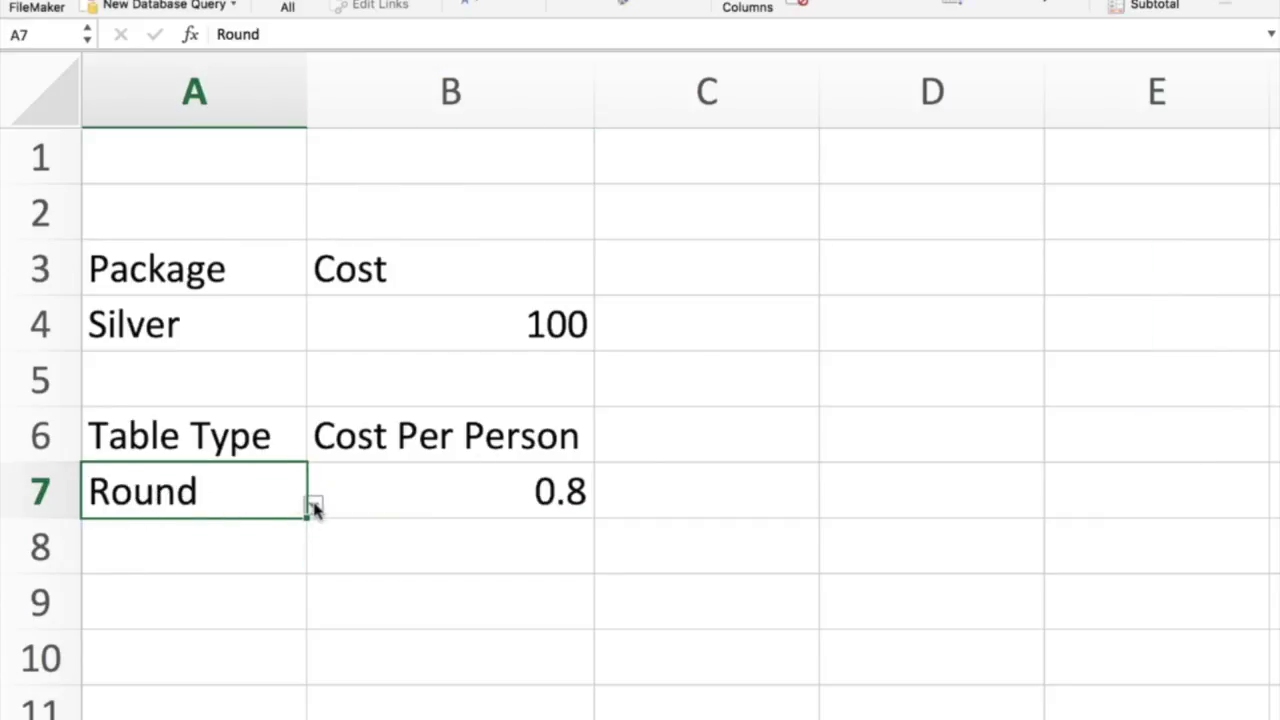
click(490, 489)
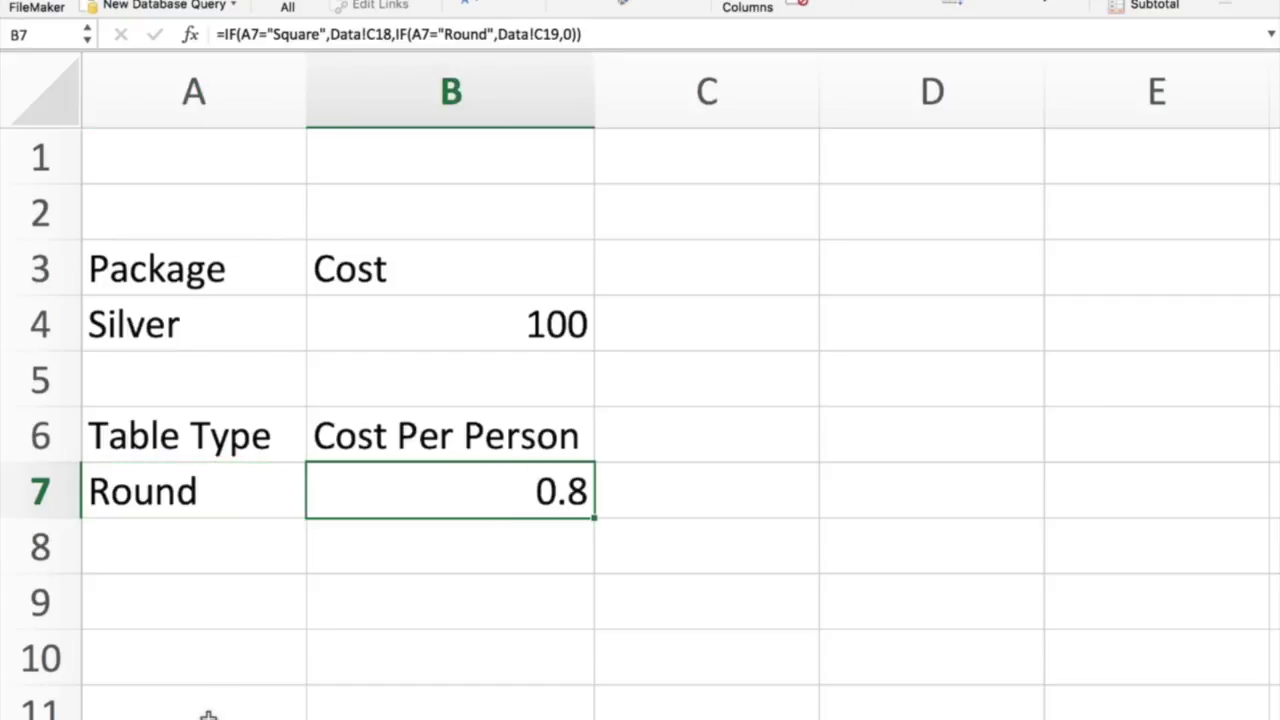
click(209, 712)
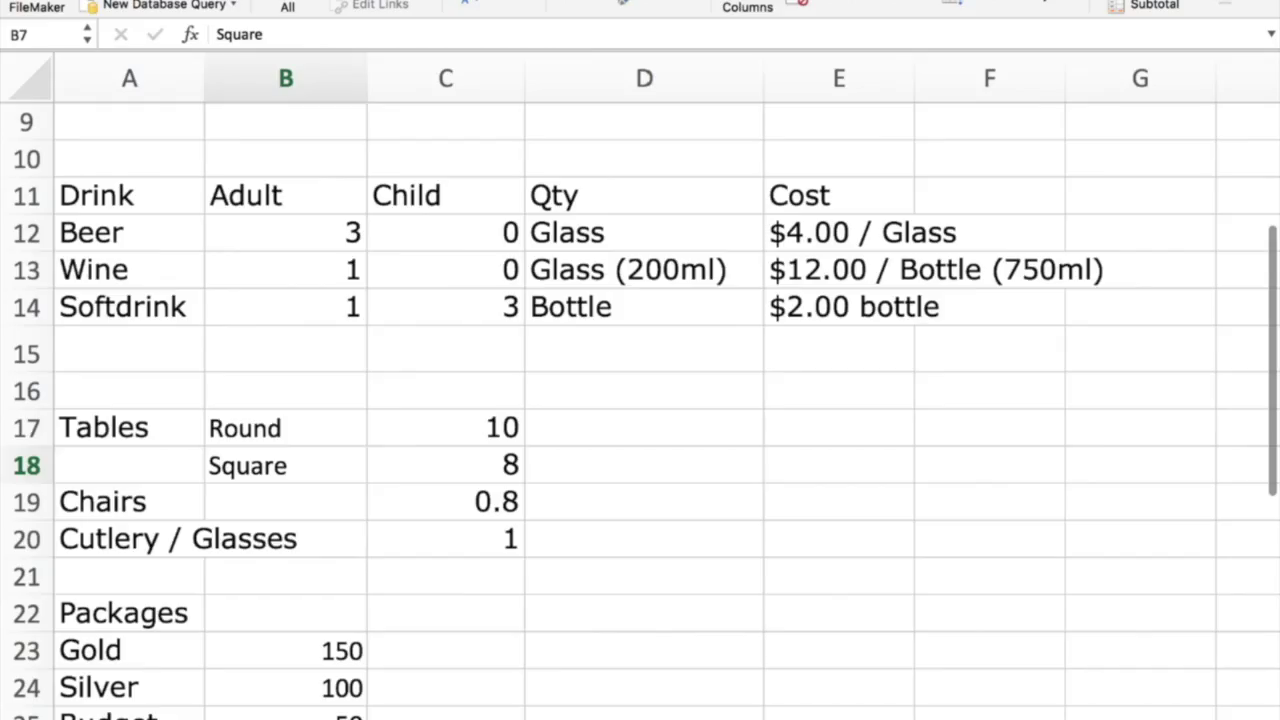
- Change the Round reference in B7's formula from Data!C19 to Data!C17
click(490, 427)
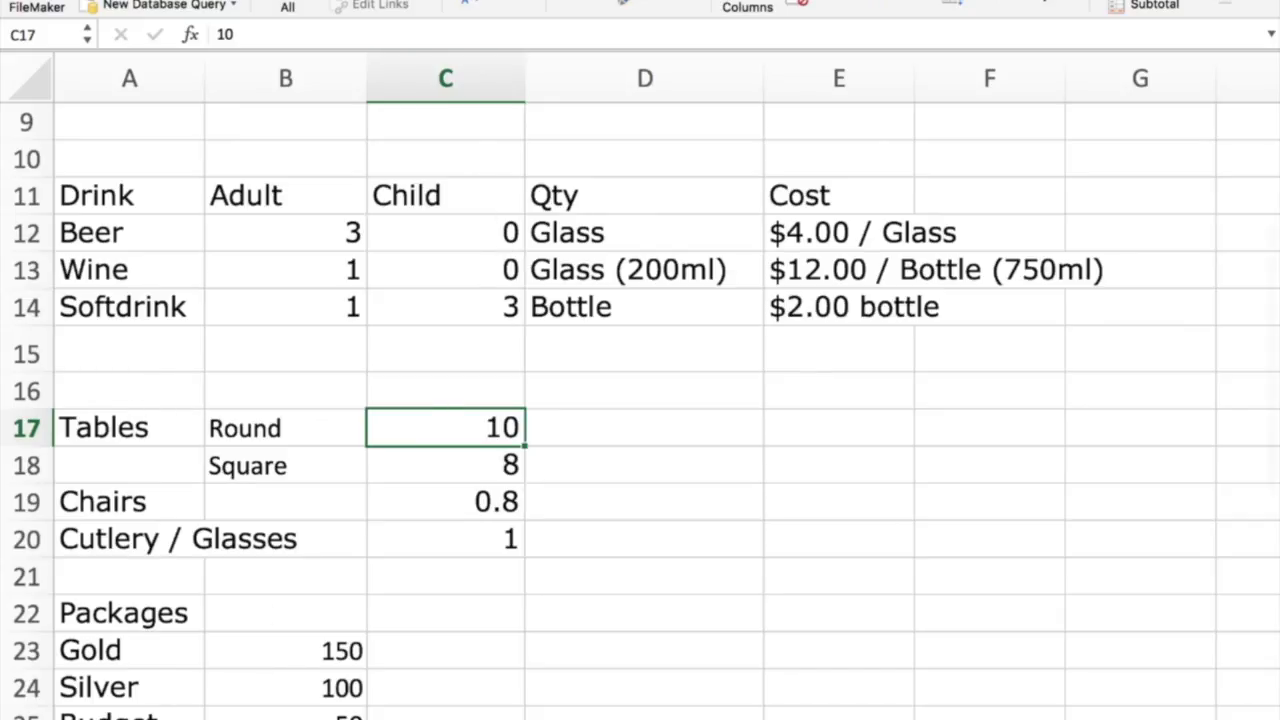
click(300, 712)
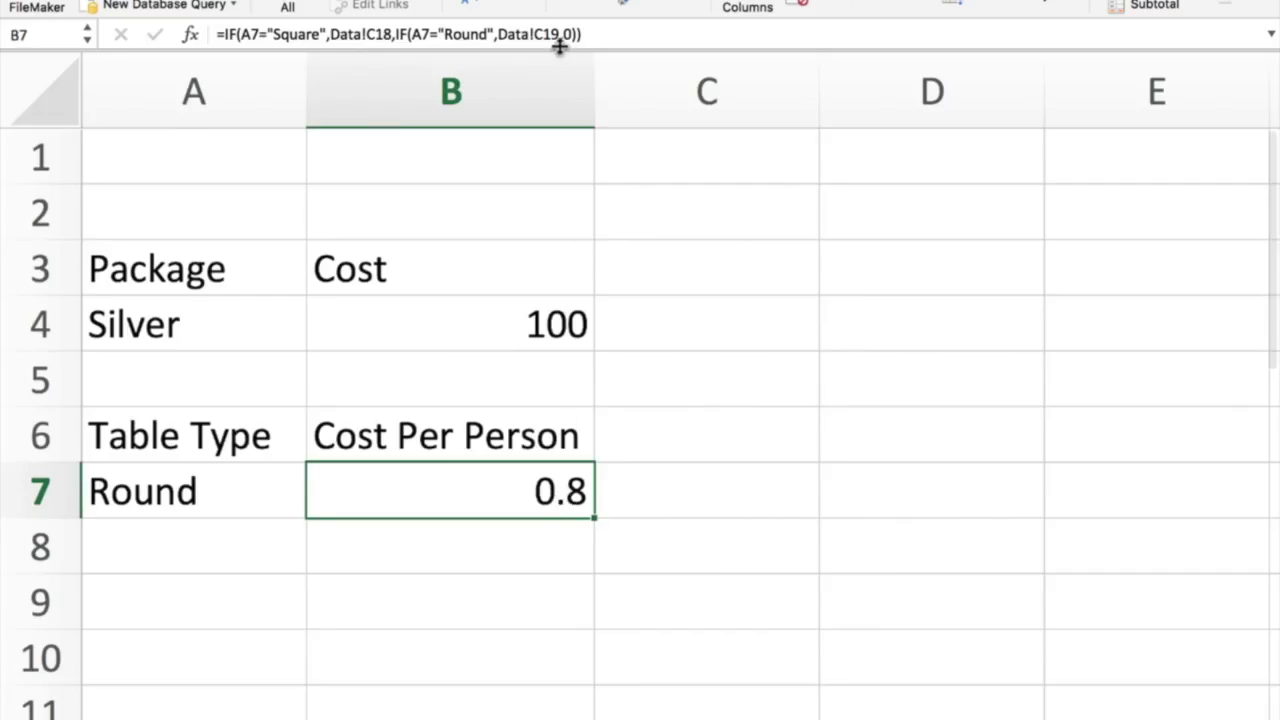
click(628, 40)
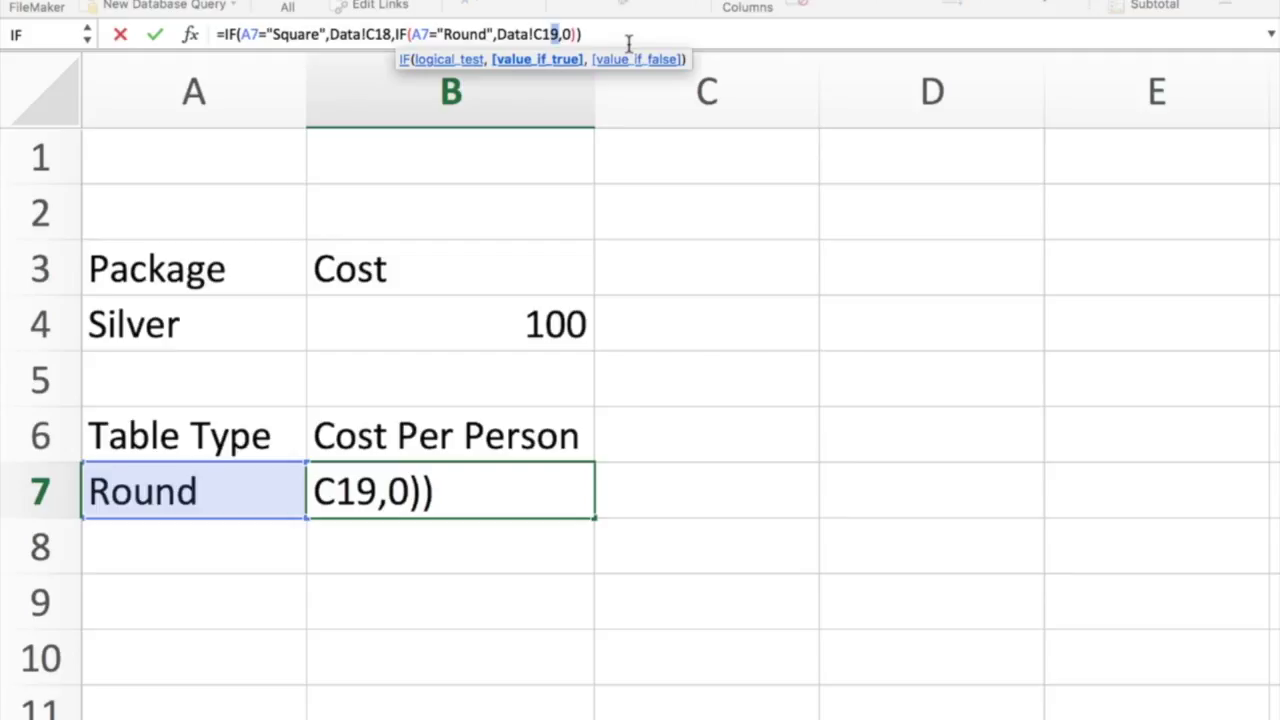
text(7)
key(Return)
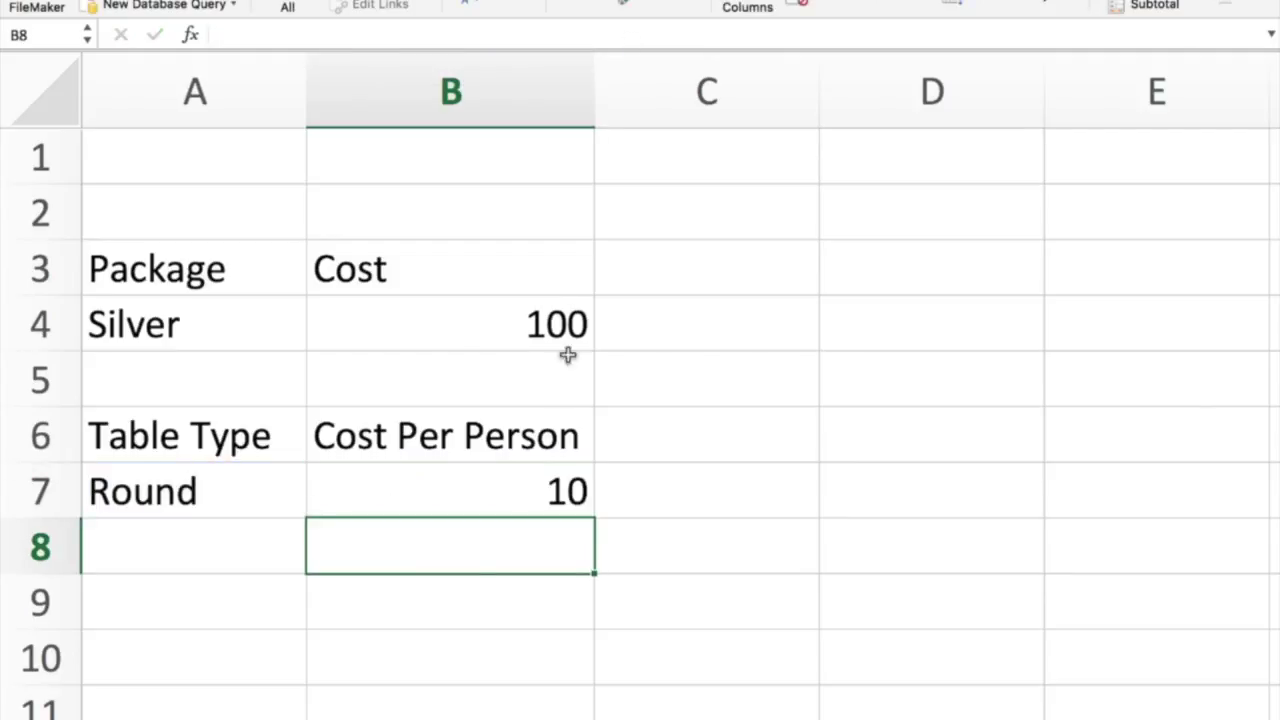
- Set the Table Type in A7 back to Square
click(260, 501)
click(314, 505)
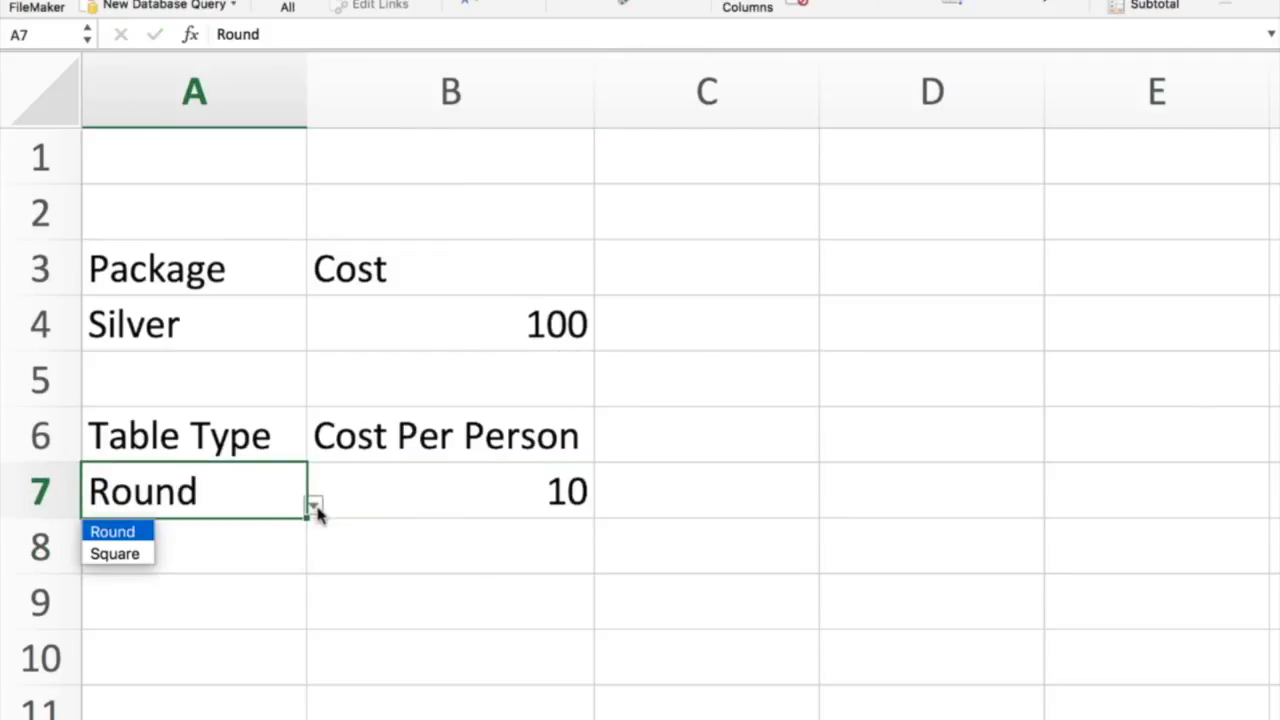
click(110, 553)
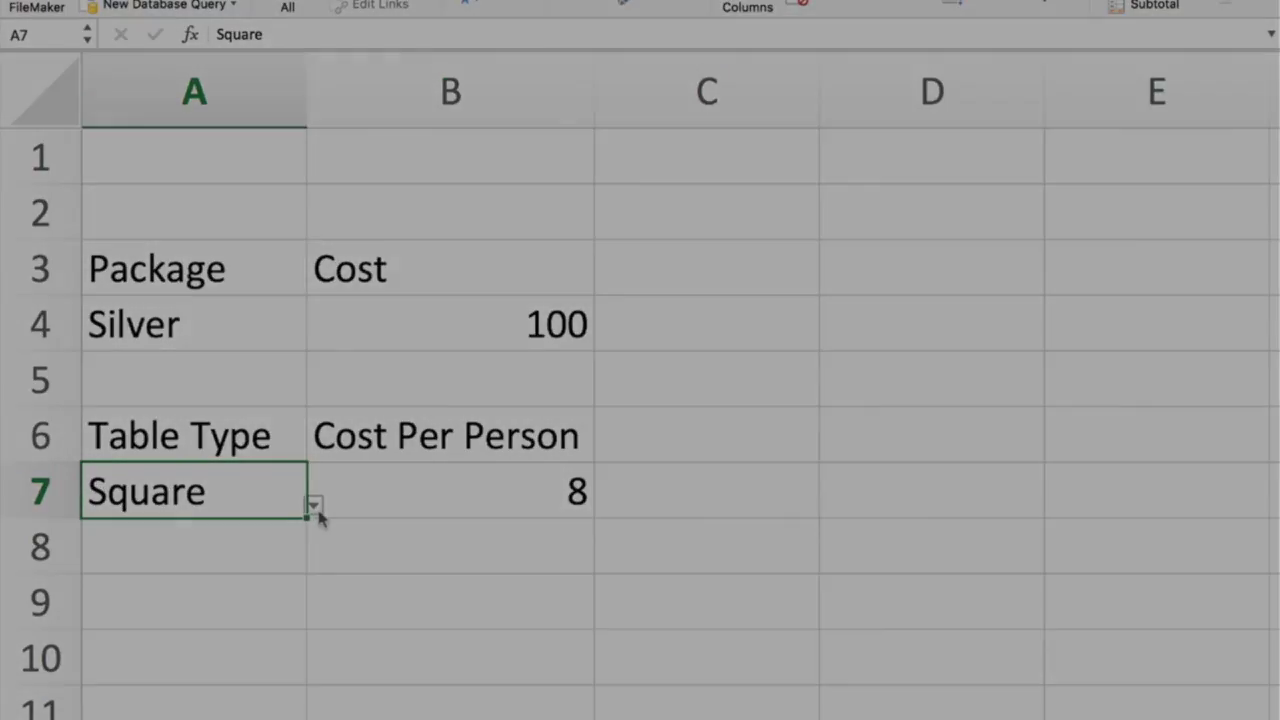